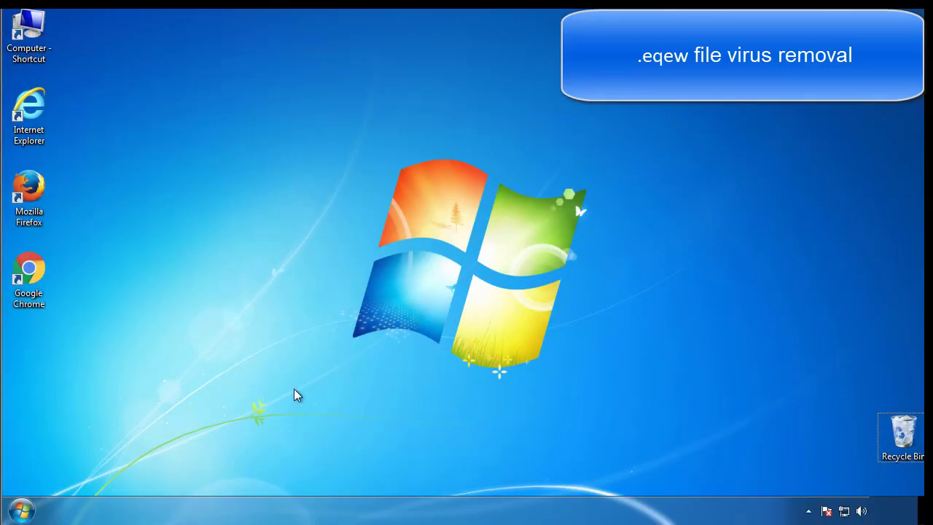
Step: Run msconfig, tick Safe boot (Minimal) on the Boot tab and confirm with OK
{"action": "left_click", "coordinate": [22, 510]}
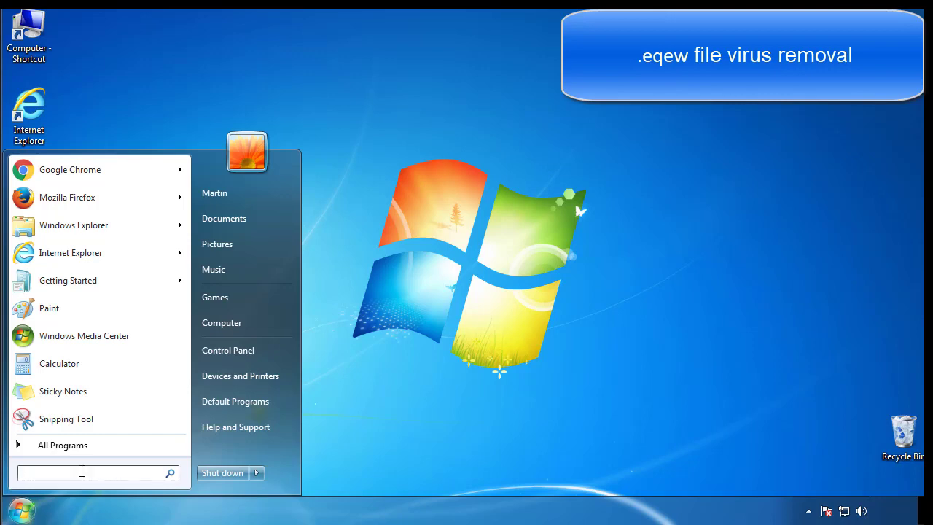
{"action": "type", "text": "msconfig"}
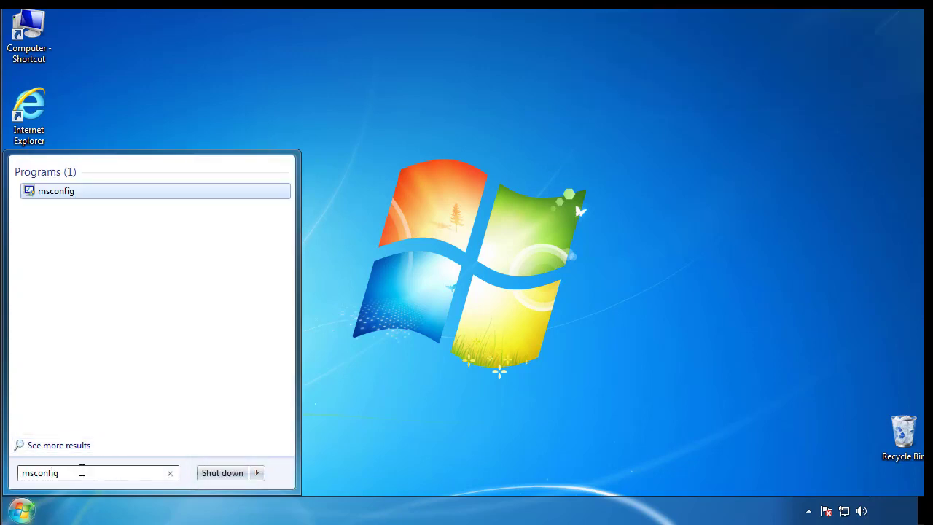
{"action": "key", "text": "Return"}
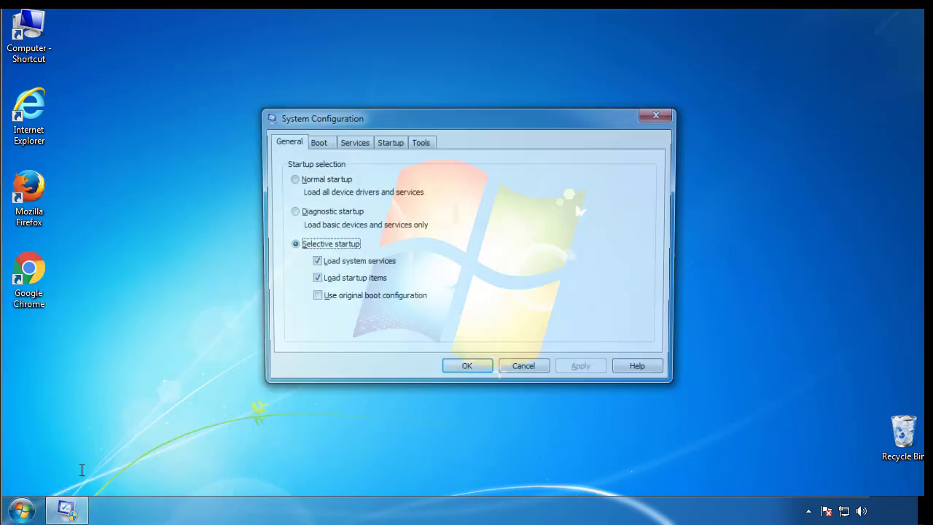
{"action": "left_click", "coordinate": [315, 143]}
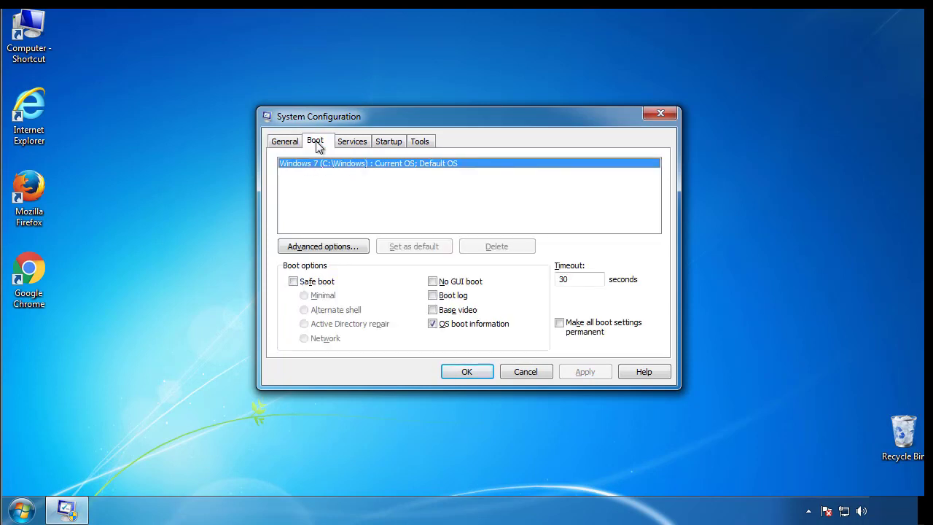
{"action": "left_click", "coordinate": [293, 281]}
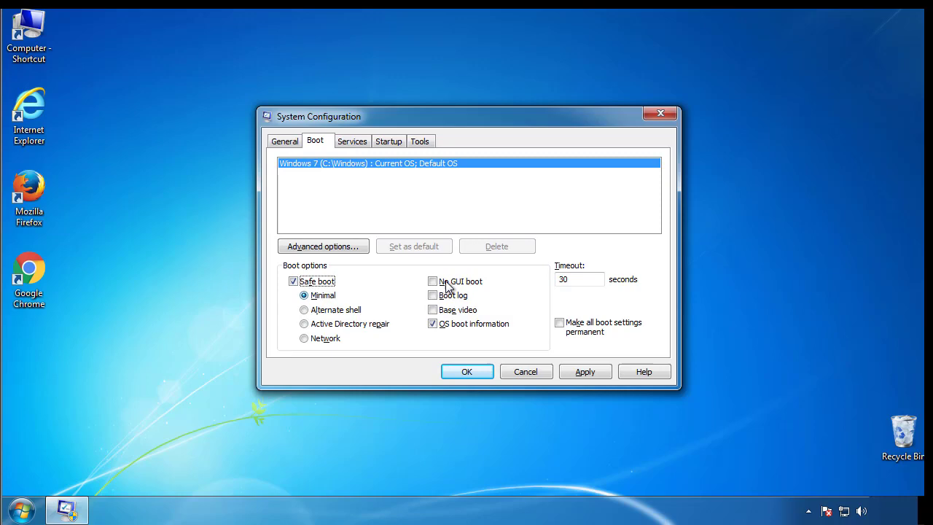
{"action": "left_click", "coordinate": [474, 373]}
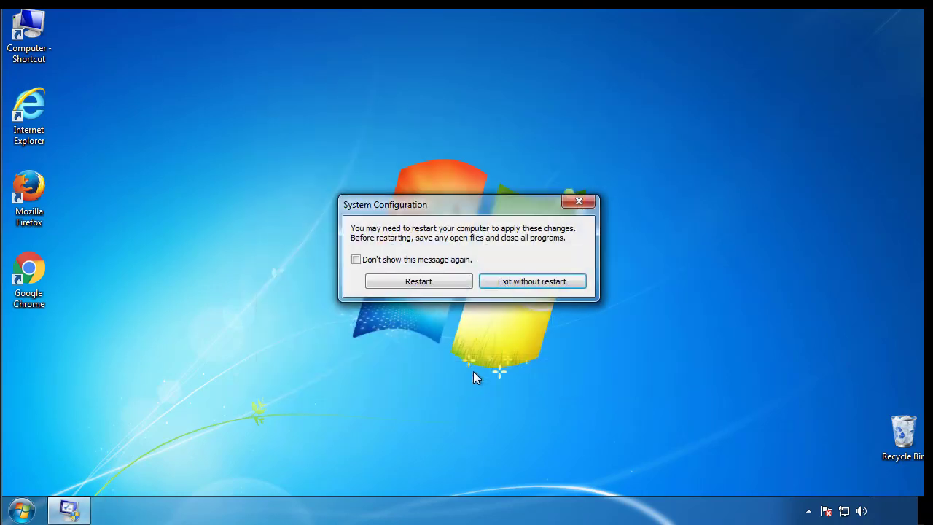
Step: Restart into Safe Mode, then set Folder Options to show hidden files, folders and drives
{"action": "left_click", "coordinate": [422, 284]}
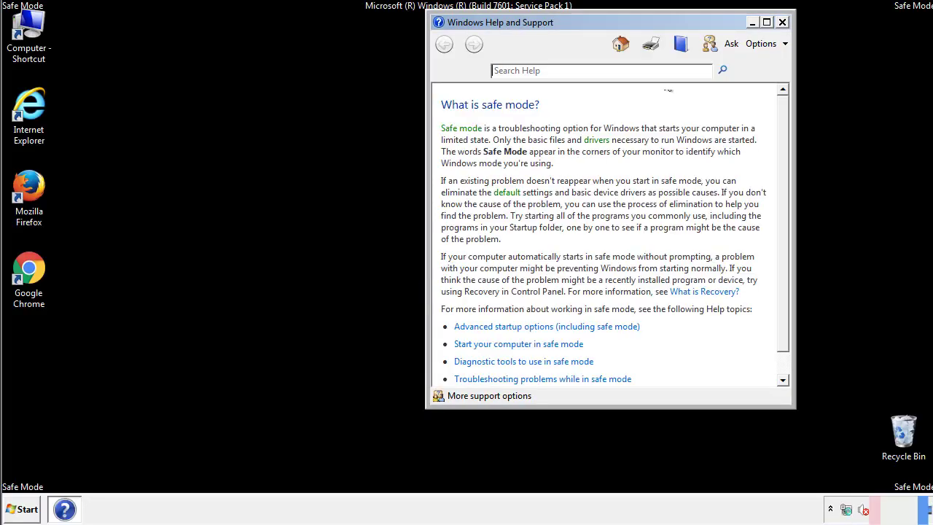
{"action": "left_click", "coordinate": [782, 22]}
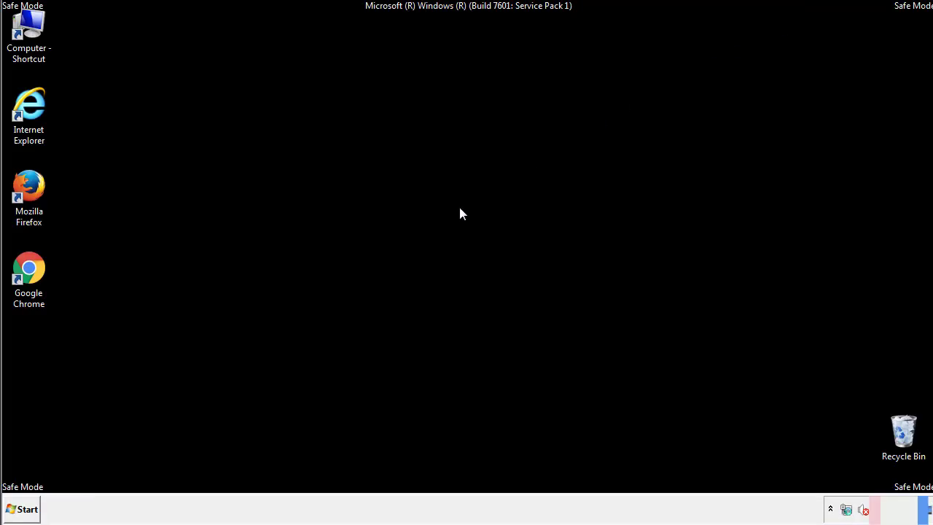
{"action": "left_click", "coordinate": [28, 508]}
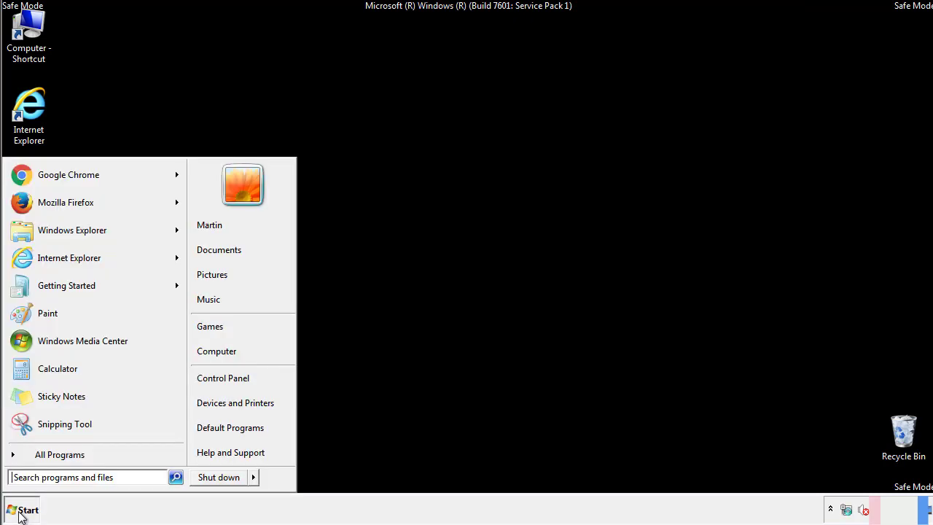
{"action": "left_click", "coordinate": [234, 376]}
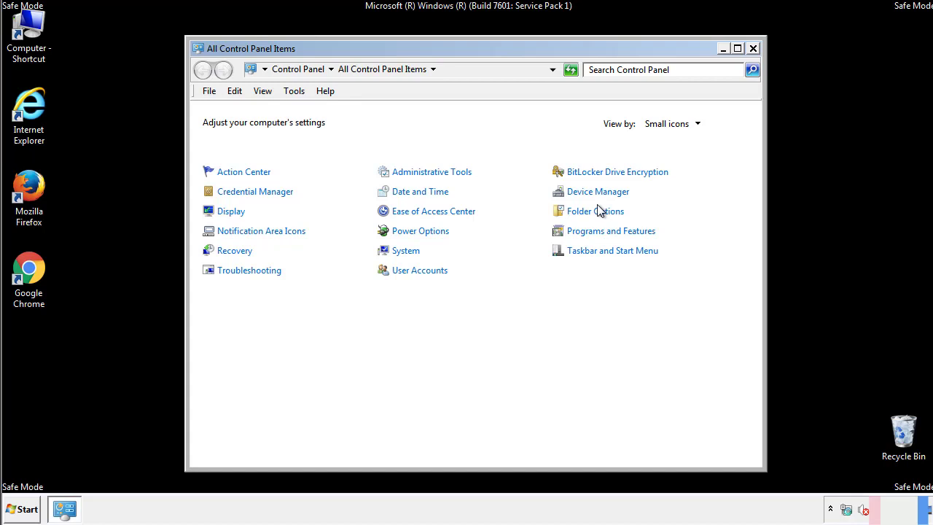
{"action": "left_click", "coordinate": [596, 211]}
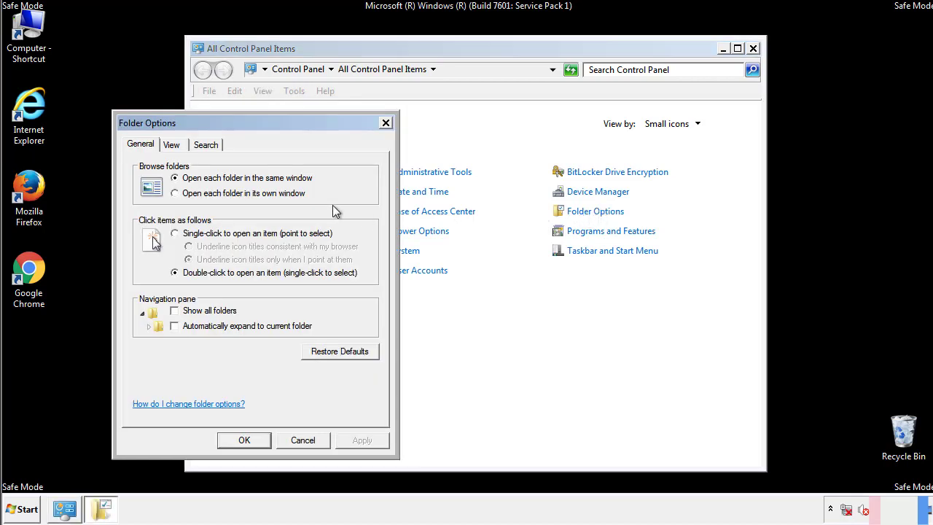
{"action": "left_click", "coordinate": [174, 147]}
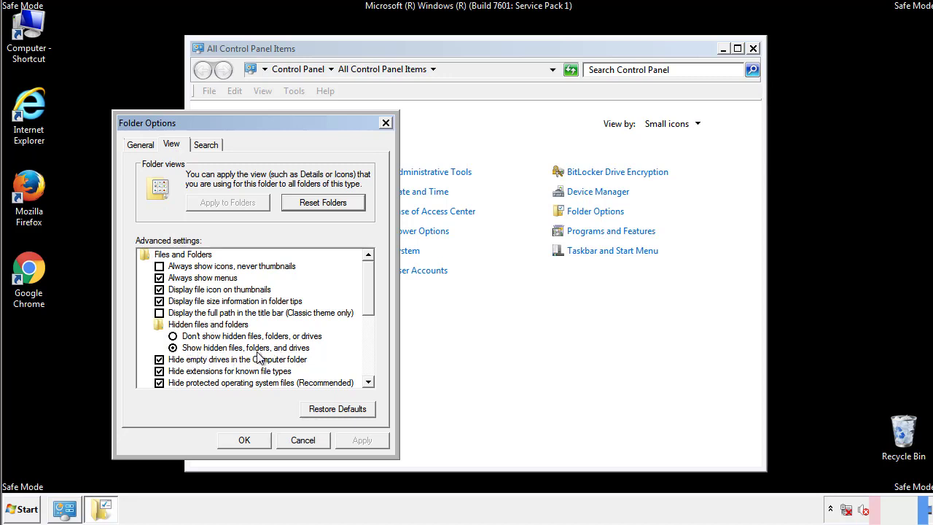
{"action": "left_click", "coordinate": [248, 439]}
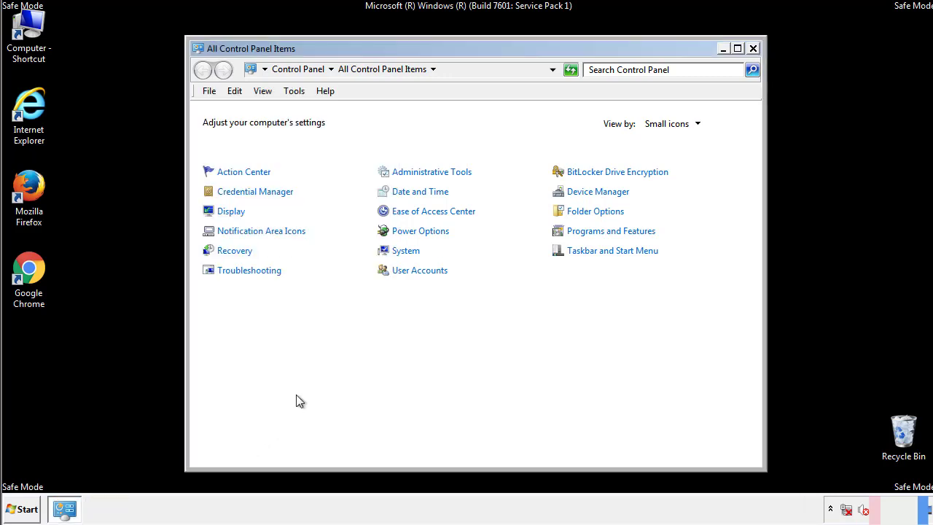
{"action": "left_click", "coordinate": [753, 48]}
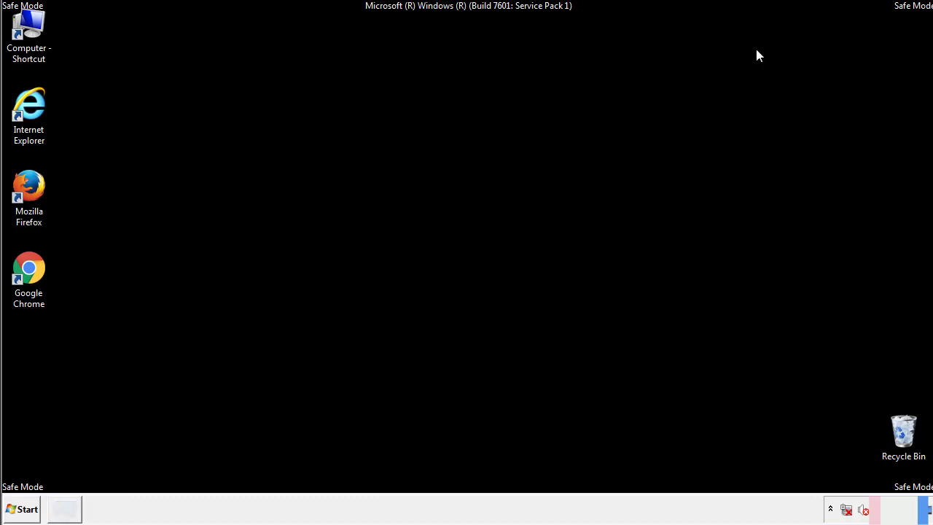
Step: Browse to C:\Windows\System32\drivers\etc and open the hosts file
{"action": "double_click", "coordinate": [38, 25]}
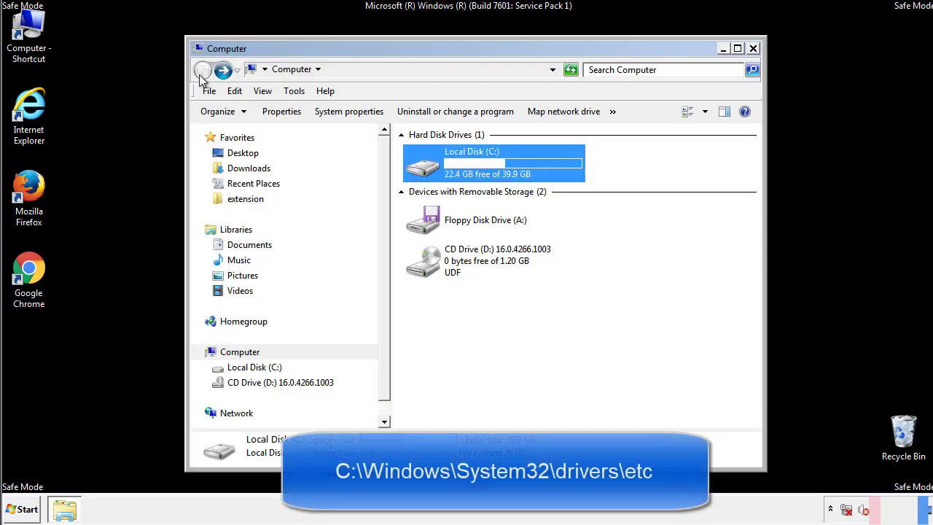
{"action": "double_click", "coordinate": [423, 167]}
{"action": "left_click", "coordinate": [427, 268]}
{"action": "double_click", "coordinate": [427, 268]}
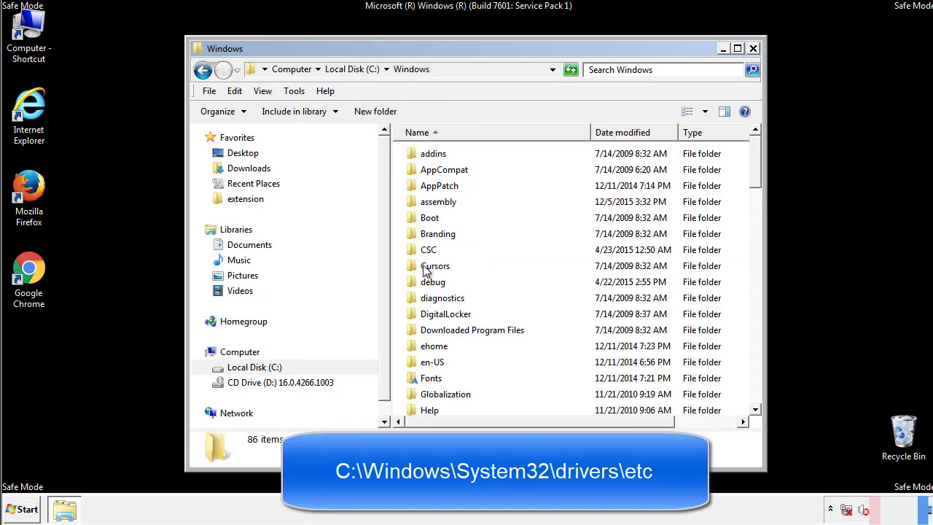
{"action": "scroll", "coordinate": [429, 329], "scroll_direction": "down", "scroll_amount": 2}
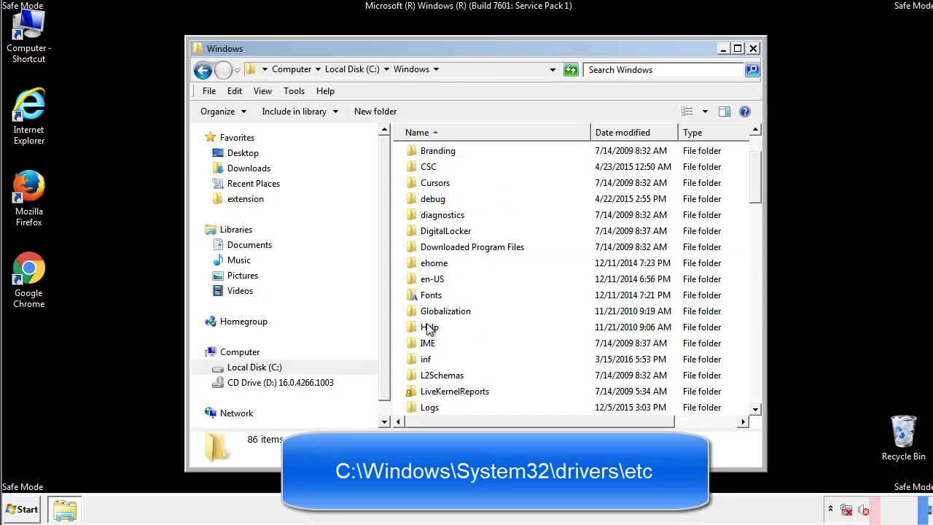
{"action": "scroll", "coordinate": [430, 330], "scroll_direction": "down", "scroll_amount": 7}
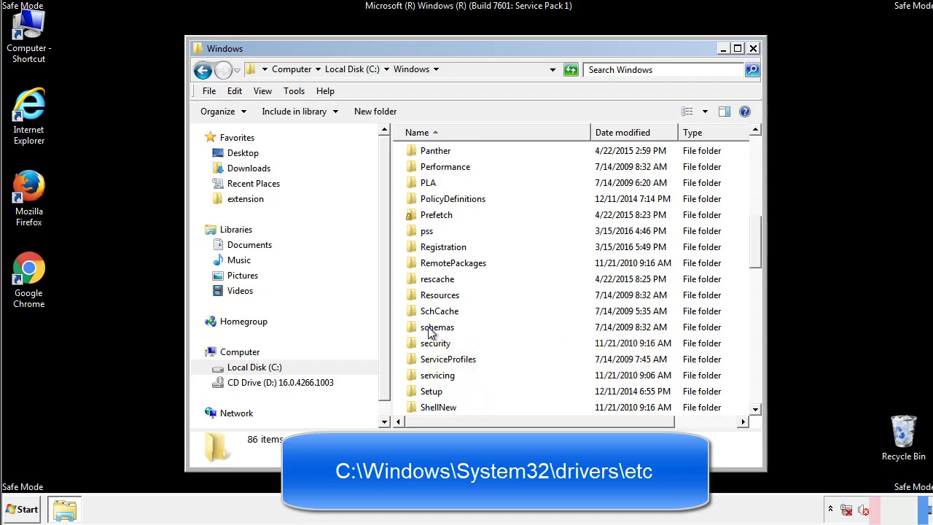
{"action": "scroll", "coordinate": [430, 329], "scroll_direction": "down", "scroll_amount": 2}
{"action": "double_click", "coordinate": [440, 375]}
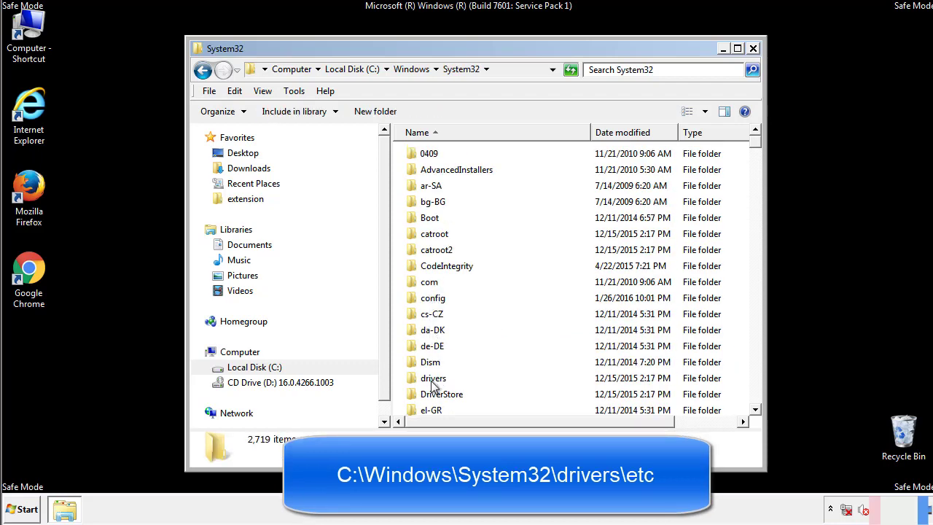
{"action": "double_click", "coordinate": [433, 379]}
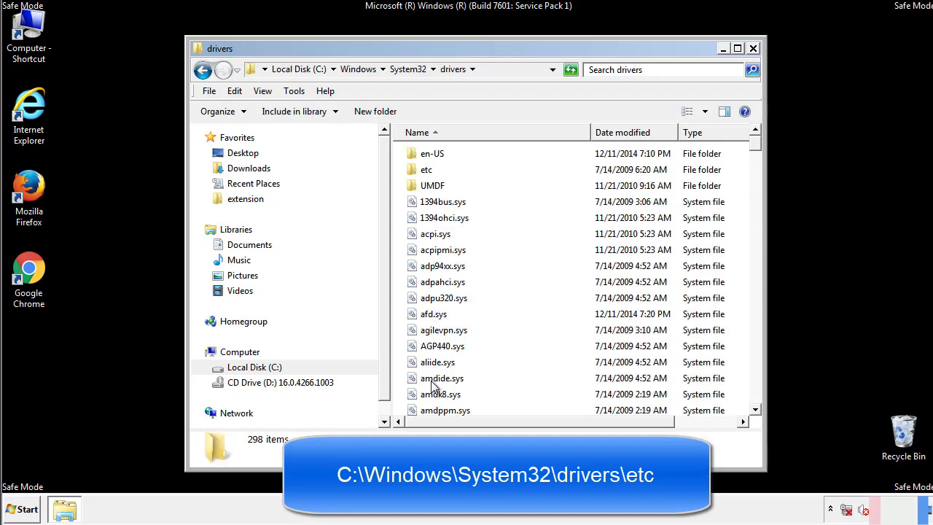
{"action": "double_click", "coordinate": [418, 174]}
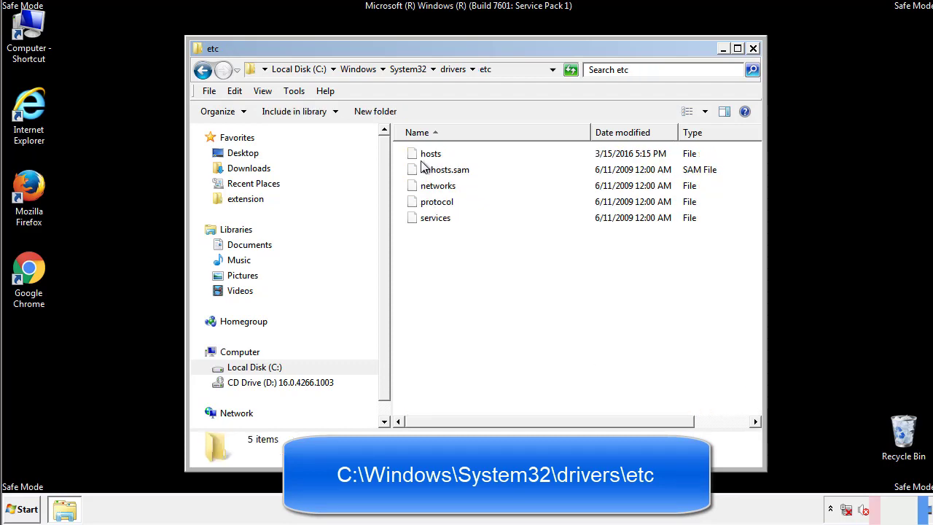
{"action": "double_click", "coordinate": [423, 154]}
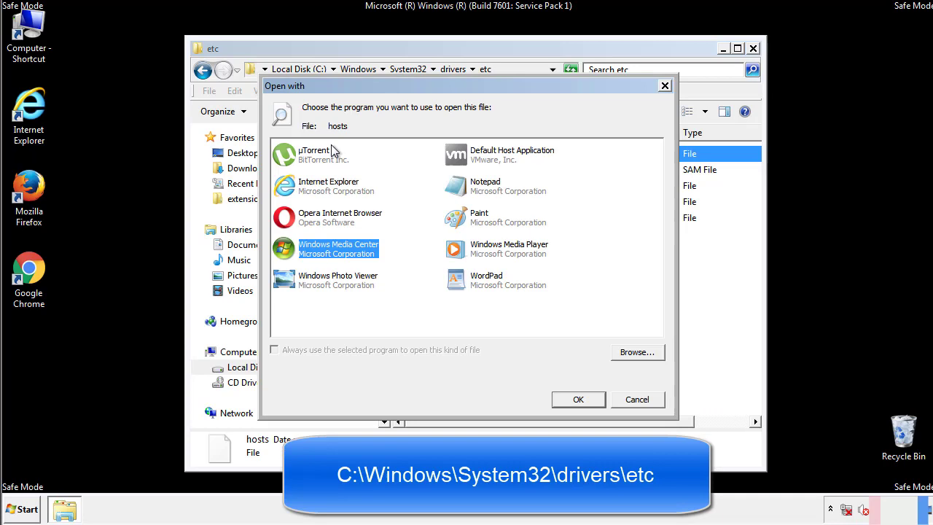
Step: Open hosts in Notepad, delete the four added IP entry lines, and save the file
{"action": "left_click", "coordinate": [472, 190]}
{"action": "left_click", "coordinate": [576, 398]}
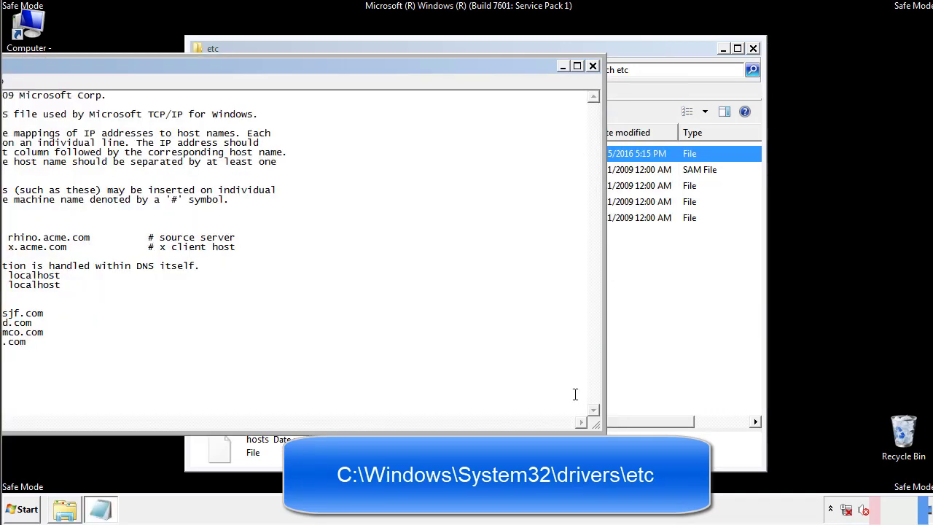
{"action": "left_click_drag", "start_coordinate": [381, 66], "coordinate": [593, 80]}
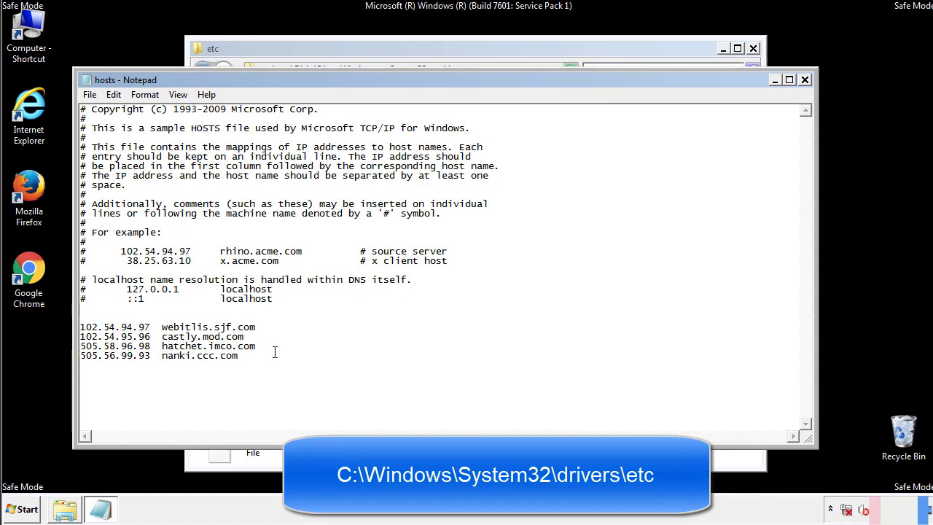
{"action": "left_click_drag", "start_coordinate": [259, 357], "coordinate": [80, 326]}
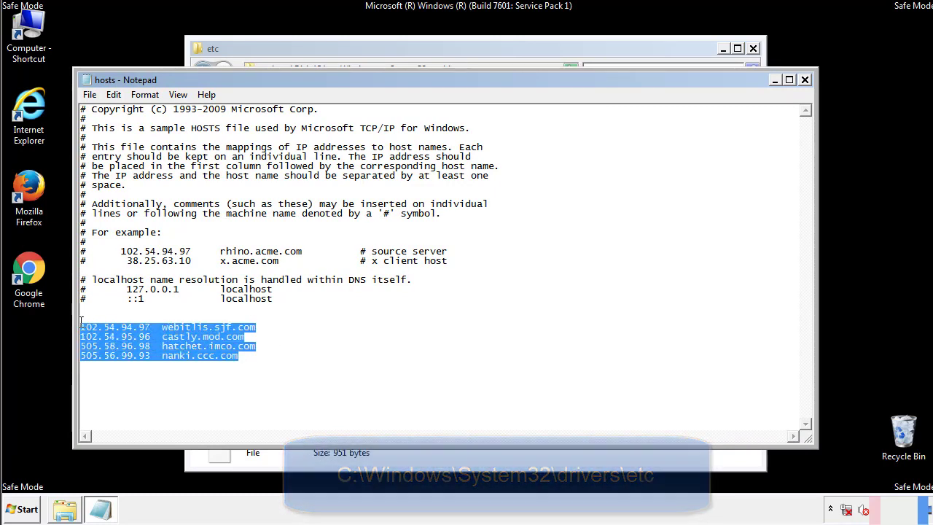
{"action": "key", "text": "Delete"}
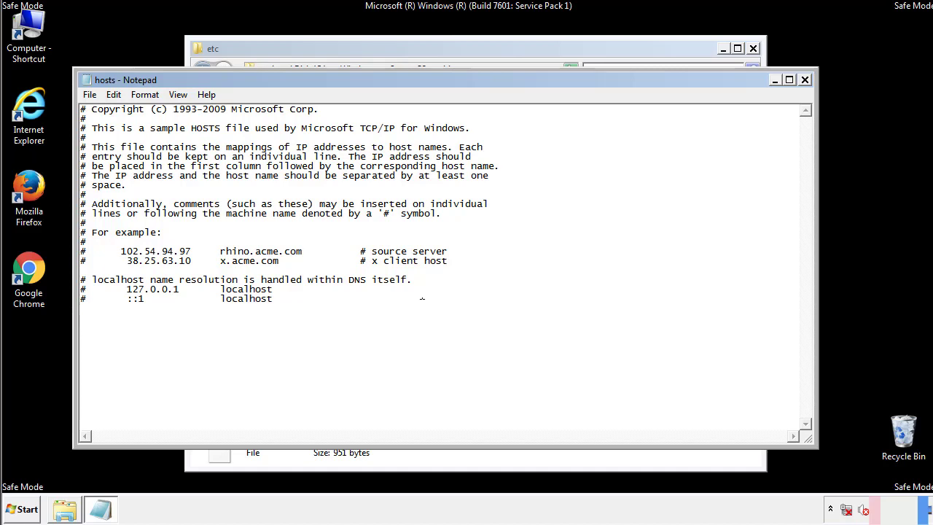
{"action": "left_click", "coordinate": [804, 81]}
{"action": "left_click", "coordinate": [412, 267]}
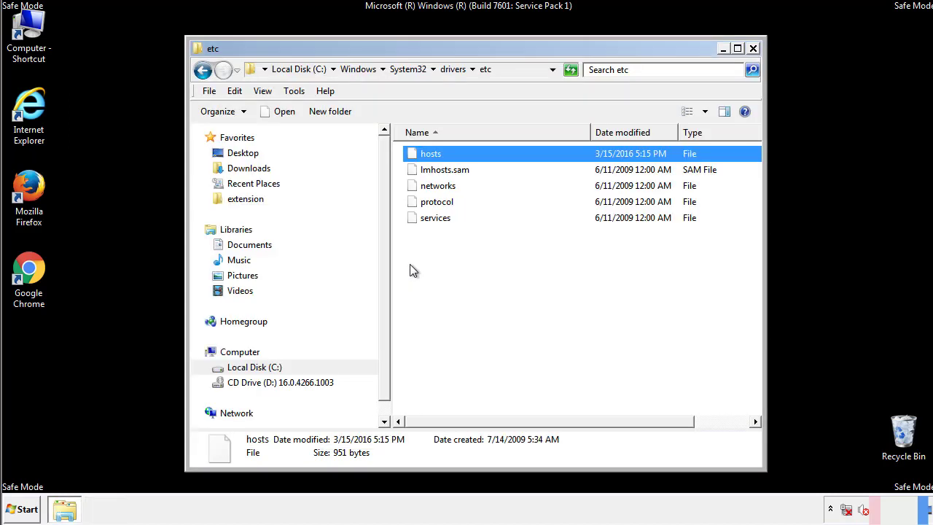
Step: Close the etc window and open the Startup folder from All Programs
{"action": "left_click", "coordinate": [753, 48]}
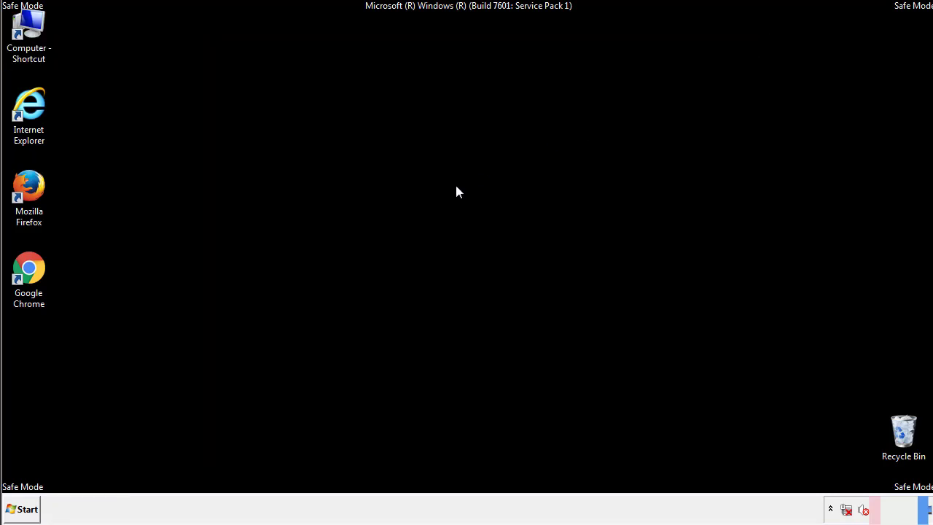
{"action": "left_click", "coordinate": [22, 509]}
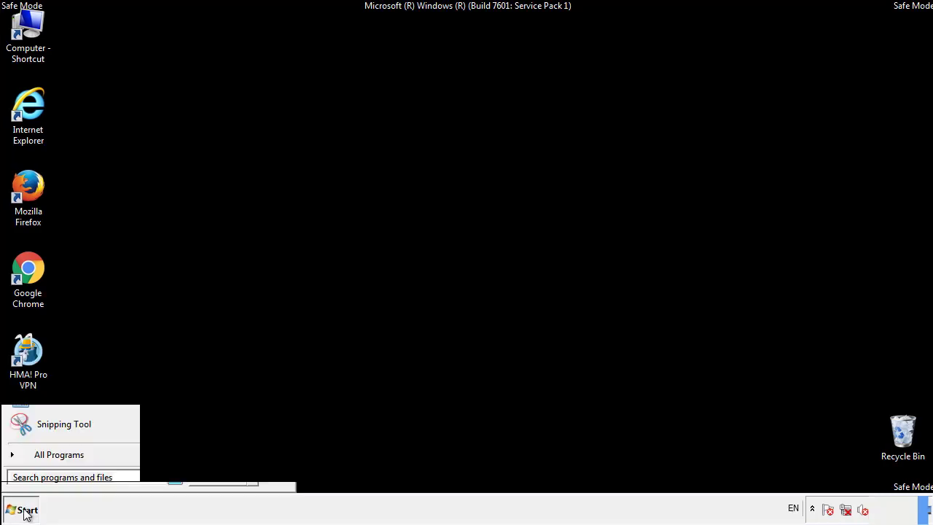
{"action": "left_click", "coordinate": [41, 456]}
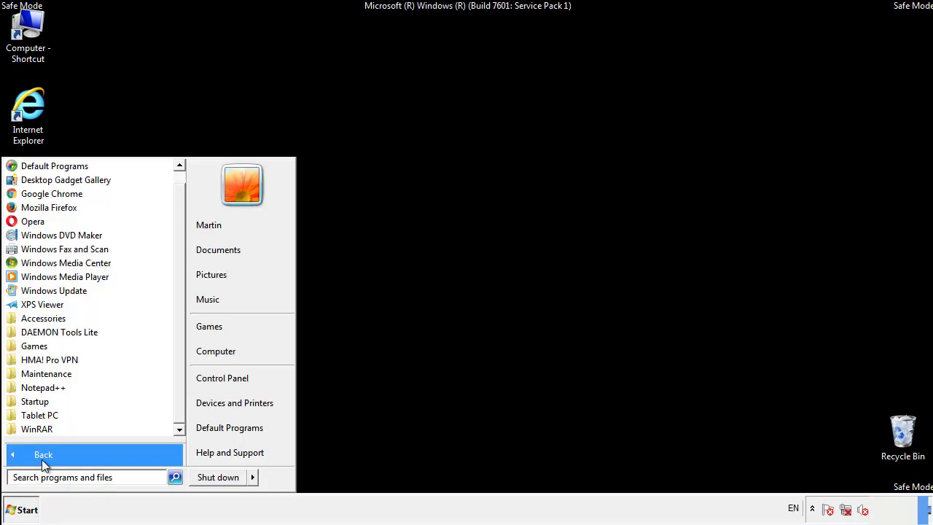
{"action": "right_click", "coordinate": [39, 403]}
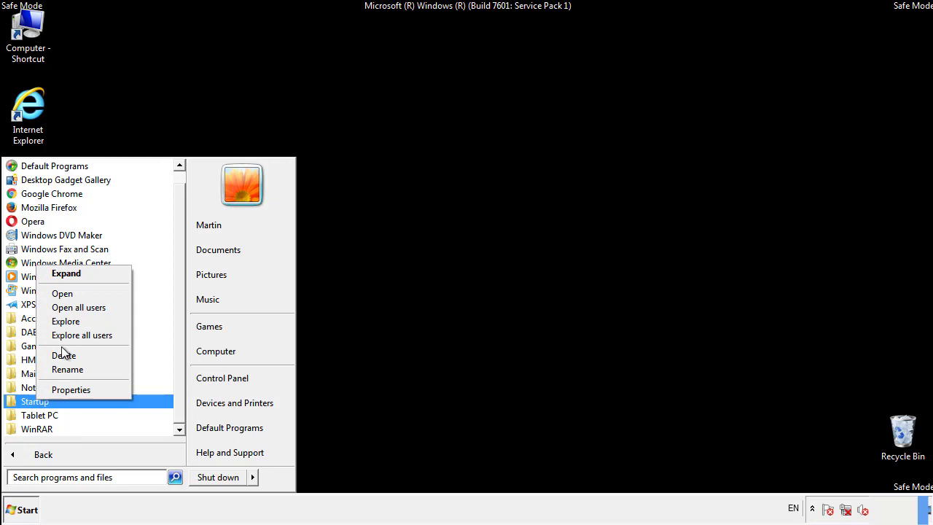
{"action": "left_click", "coordinate": [70, 293]}
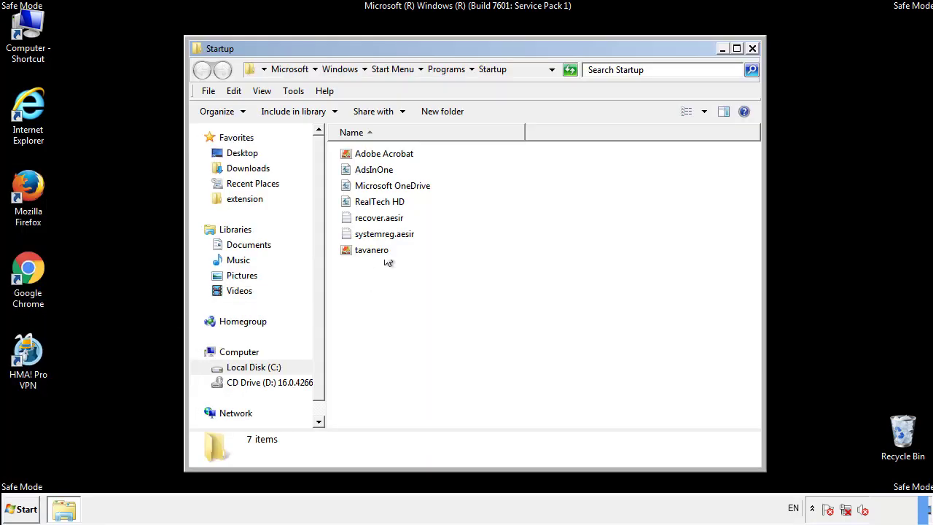
Step: Delete AdsInOne, recover.aesir, systemreg.aesir and tavanero to the Recycle Bin
{"action": "left_click", "coordinate": [380, 172]}
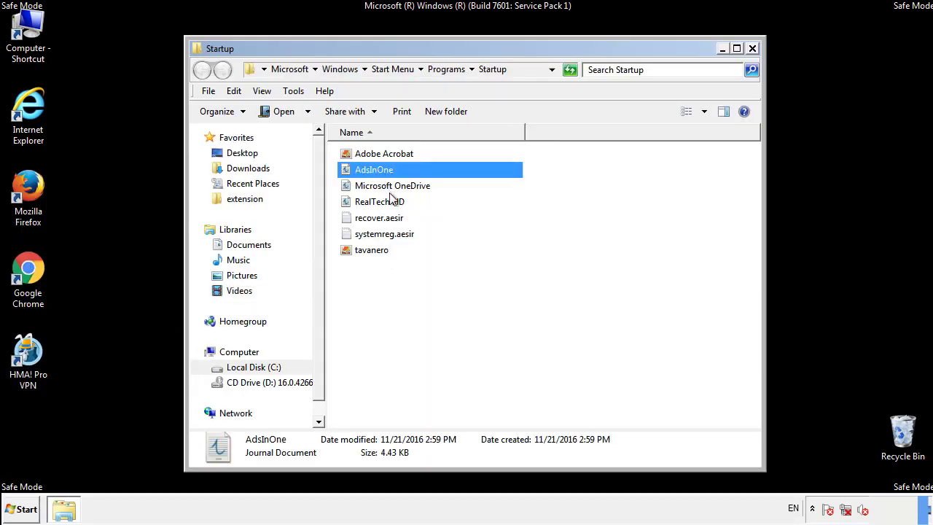
{"action": "left_click", "coordinate": [379, 218], "text": "ctrl"}
{"action": "left_click", "coordinate": [387, 233], "text": "ctrl"}
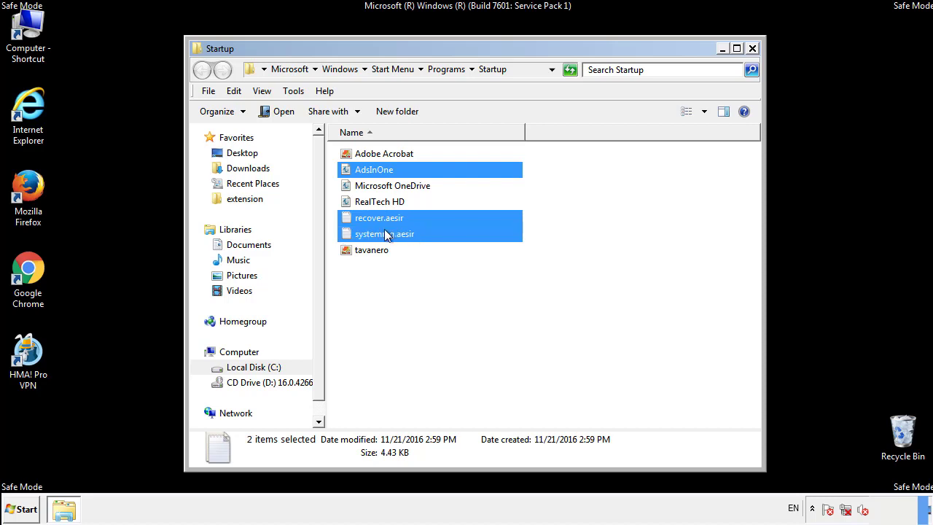
{"action": "left_click", "coordinate": [372, 248], "text": "ctrl"}
{"action": "right_click", "coordinate": [369, 251]}
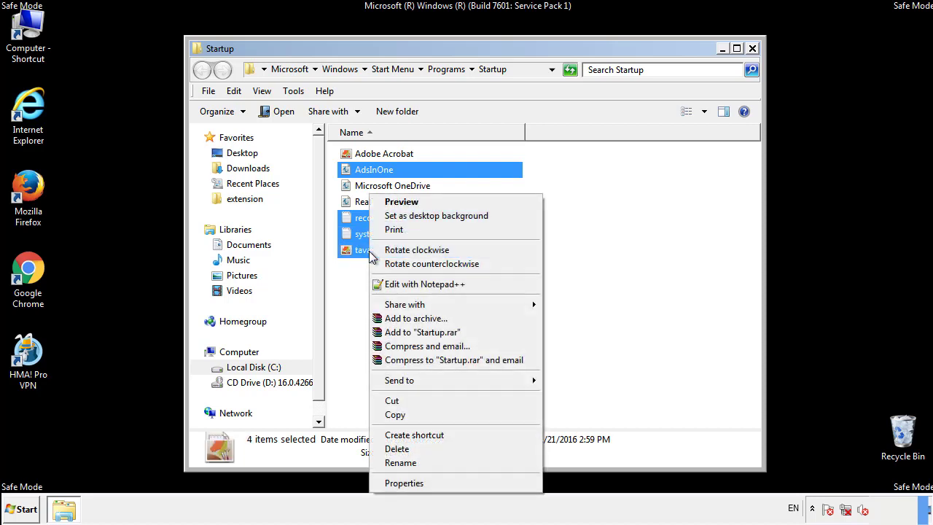
{"action": "left_click", "coordinate": [397, 448]}
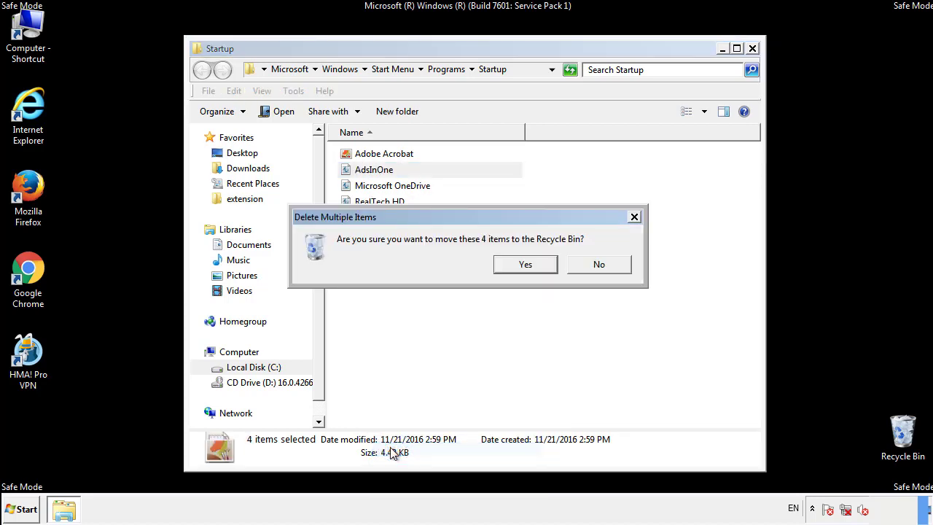
{"action": "left_click", "coordinate": [517, 267]}
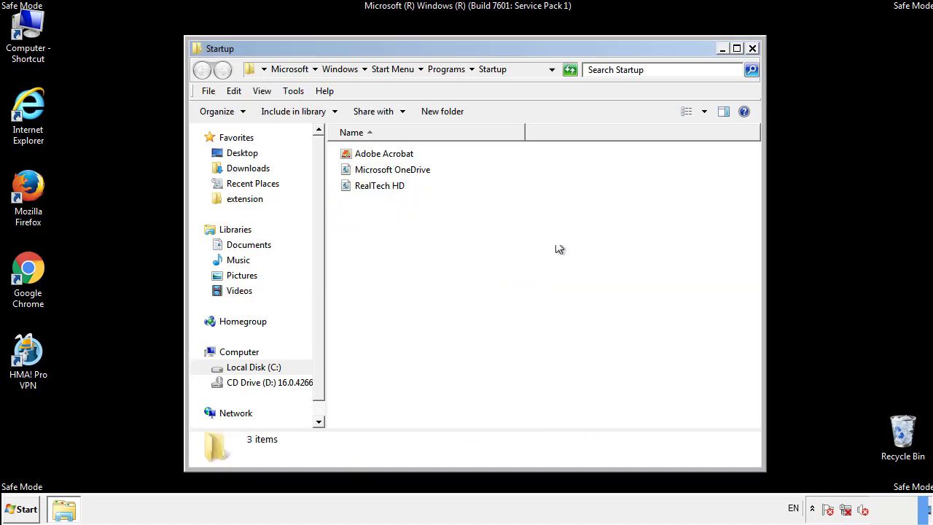
Step: Close the Startup window and launch Registry Editor with regedit
{"action": "left_click", "coordinate": [753, 50]}
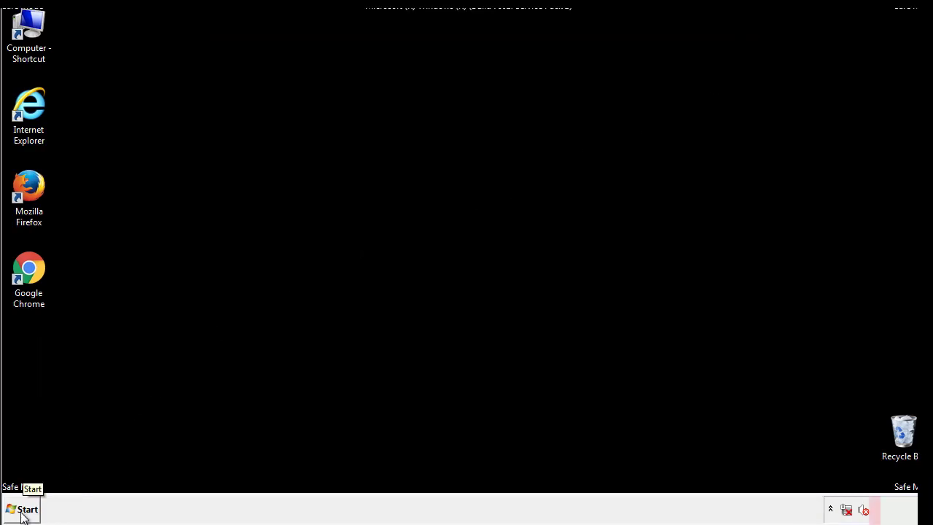
{"action": "left_click", "coordinate": [23, 513]}
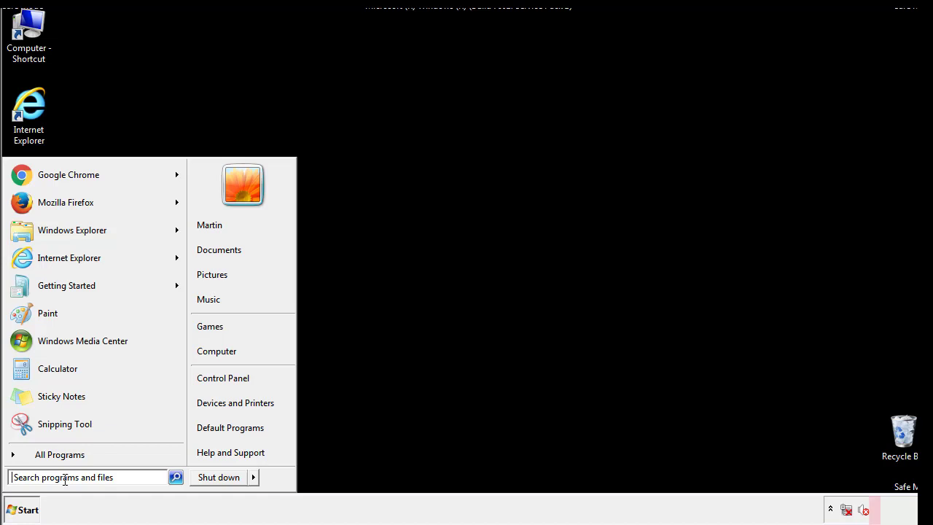
{"action": "type", "text": "reged"}
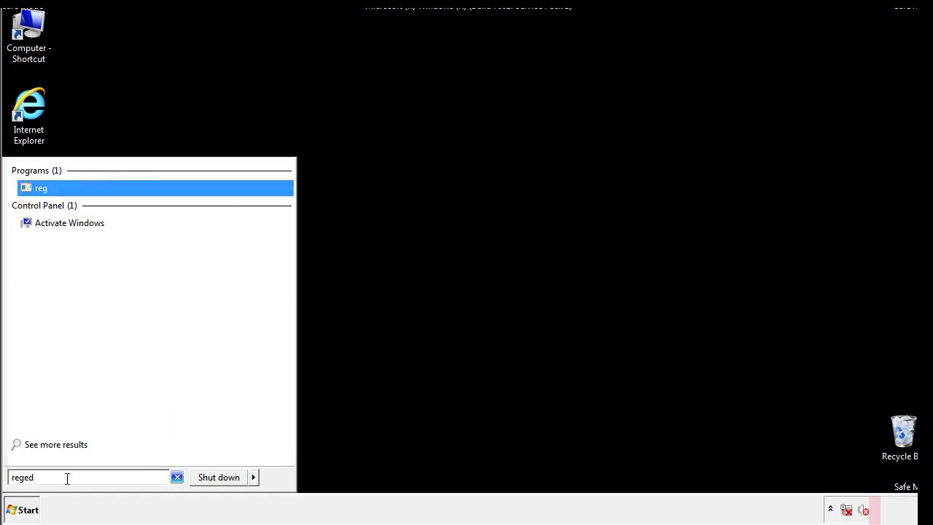
{"action": "type", "text": "it"}
{"action": "key", "text": "Return"}
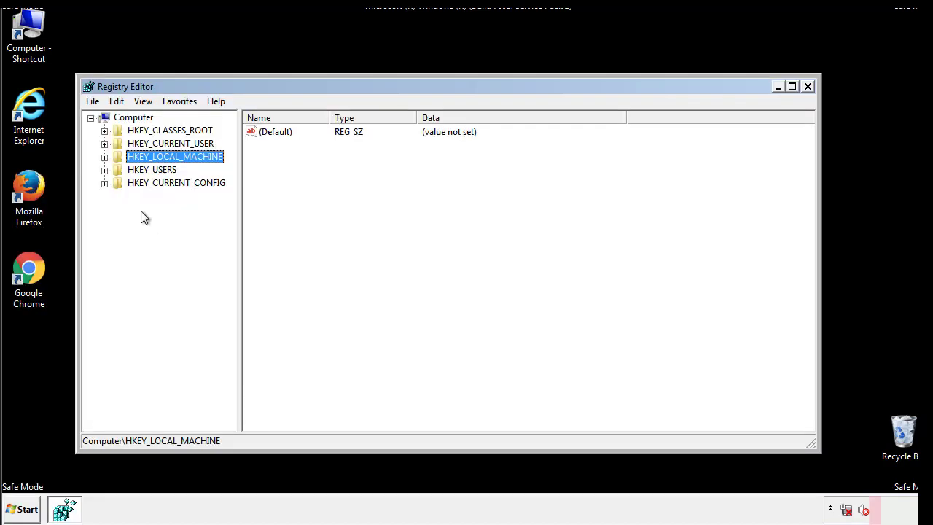
Step: Expand HKEY_LOCAL_MACHINE\SOFTWARE\Microsoft\Windows\CurrentVersion in the registry tree
{"action": "left_click", "coordinate": [104, 158]}
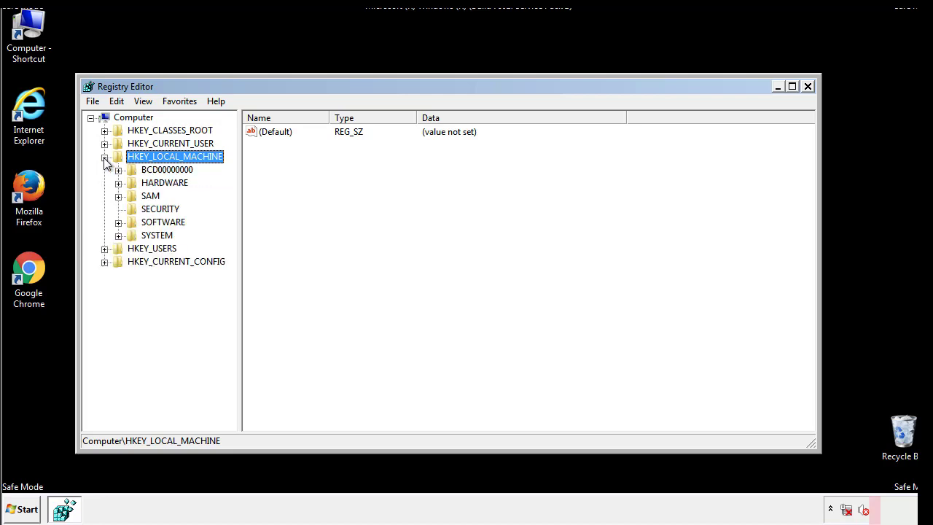
{"action": "left_click", "coordinate": [118, 222]}
{"action": "left_click_drag", "start_coordinate": [229, 215], "coordinate": [231, 241]}
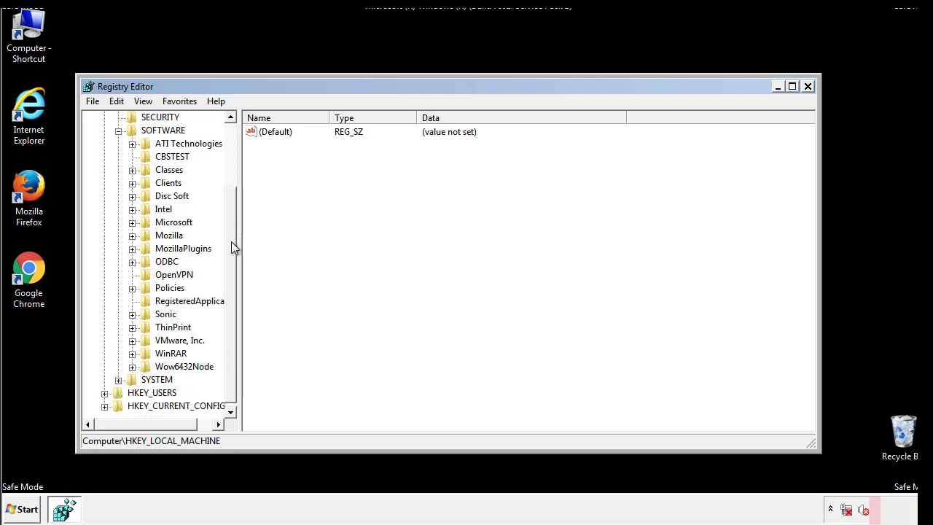
{"action": "left_click", "coordinate": [132, 223]}
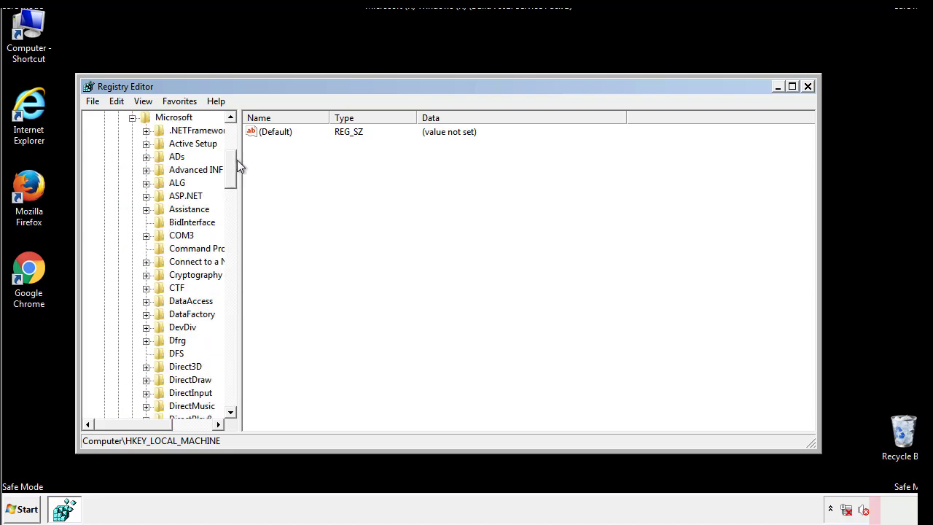
{"action": "left_click_drag", "start_coordinate": [230, 179], "coordinate": [232, 368]}
{"action": "left_click", "coordinate": [147, 223]}
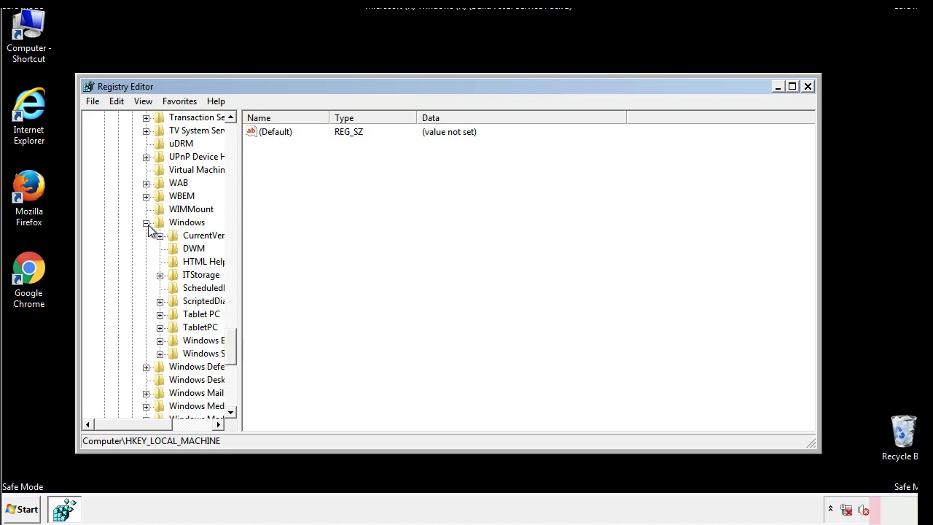
{"action": "left_click_drag", "start_coordinate": [128, 424], "coordinate": [148, 428]}
{"action": "left_click", "coordinate": [119, 236]}
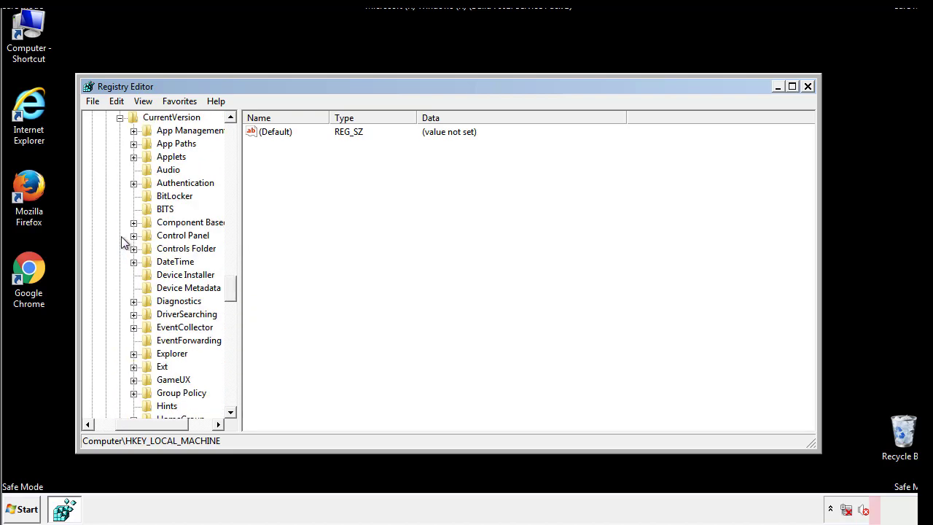
{"action": "left_click_drag", "start_coordinate": [237, 289], "coordinate": [230, 333]}
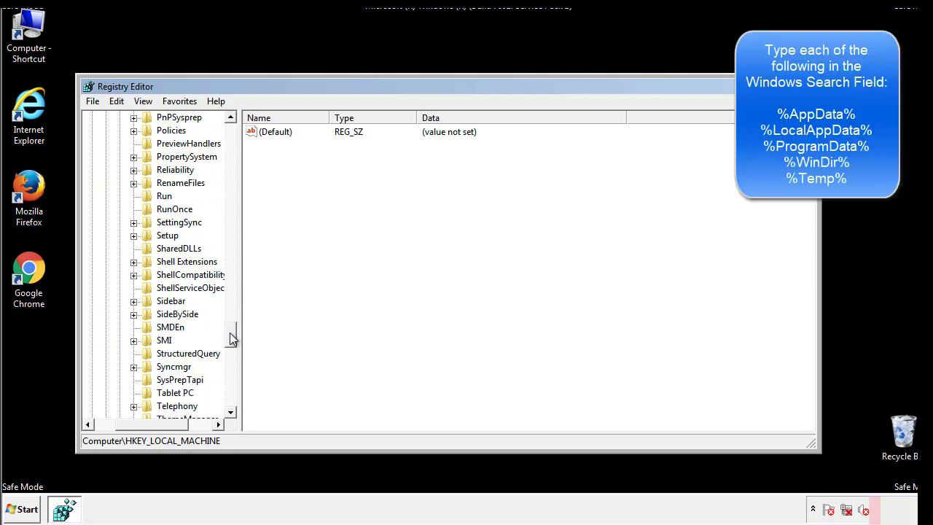
Step: Open the Run key and delete the tappi.loc startup value
{"action": "left_click", "coordinate": [154, 198]}
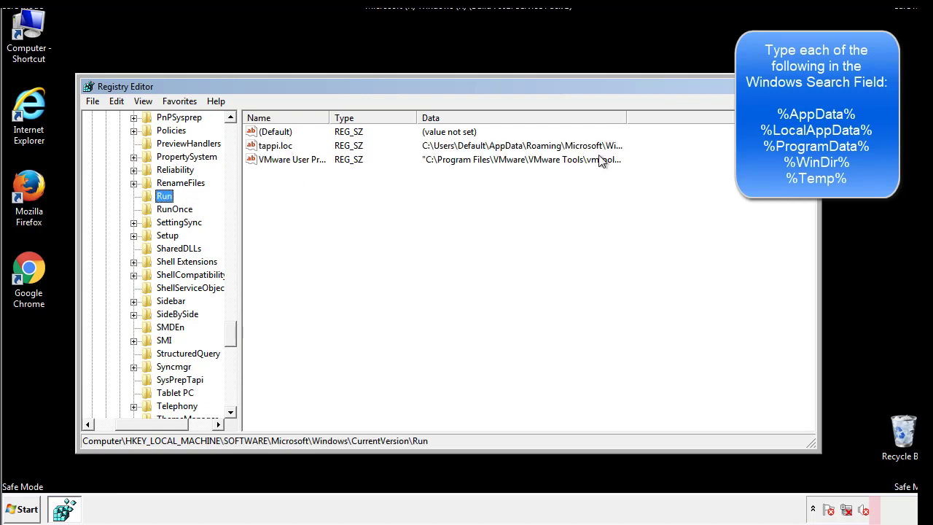
{"action": "left_click", "coordinate": [276, 150]}
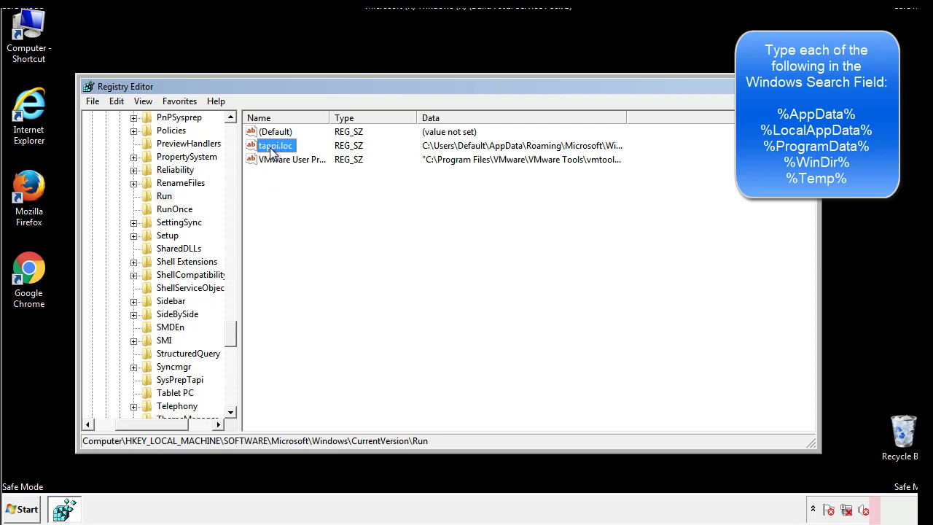
{"action": "right_click", "coordinate": [271, 150]}
{"action": "left_click", "coordinate": [291, 189]}
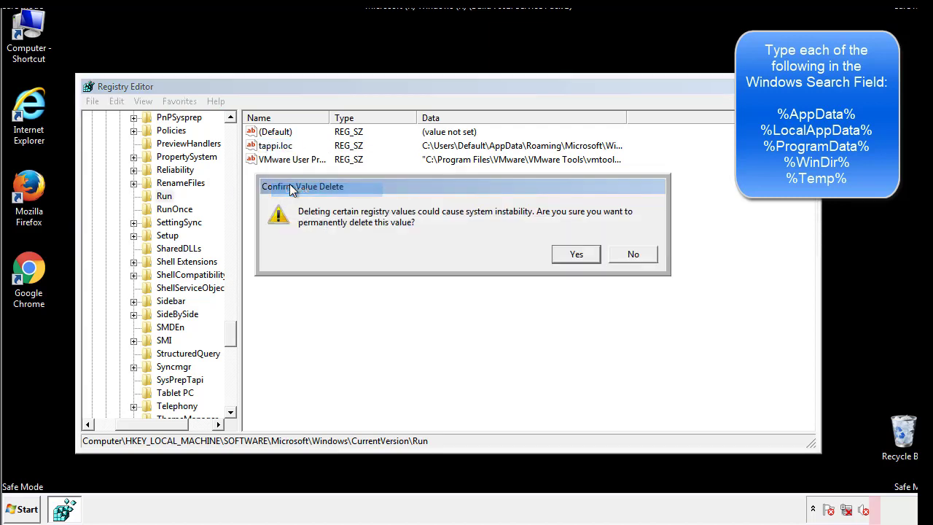
Step: Confirm deleting tappi.loc and collapse HKEY_LOCAL_MACHINE
{"action": "left_click", "coordinate": [567, 255]}
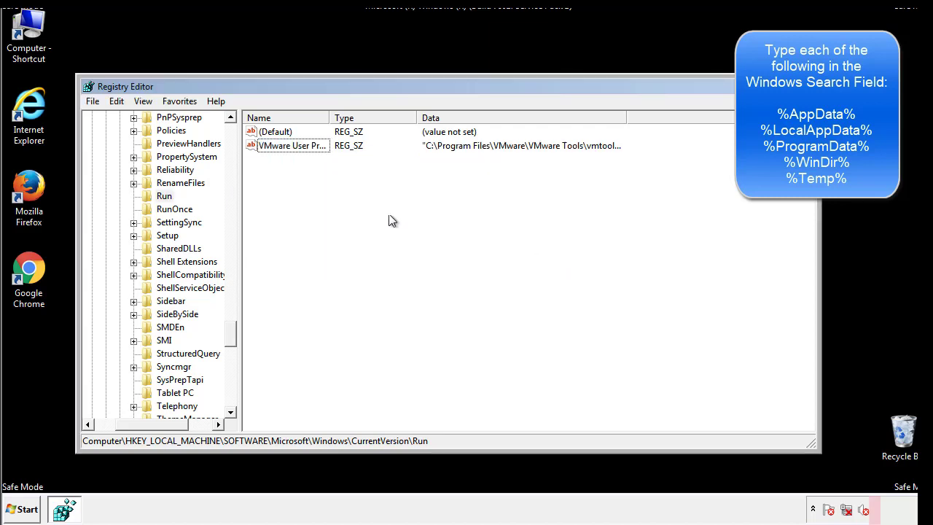
{"action": "left_click_drag", "start_coordinate": [233, 329], "coordinate": [231, 399]}
{"action": "left_click_drag", "start_coordinate": [176, 423], "coordinate": [113, 433]}
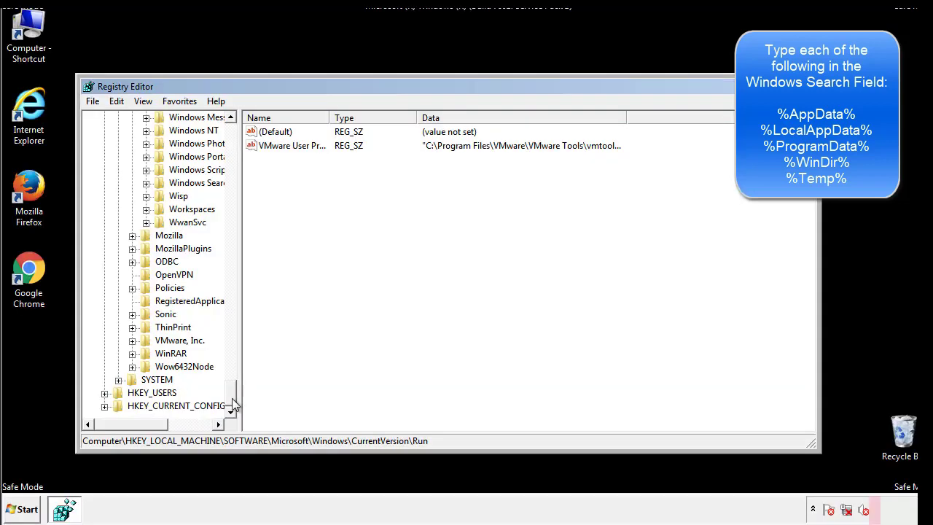
{"action": "left_click_drag", "start_coordinate": [233, 408], "coordinate": [238, 138]}
{"action": "left_click", "coordinate": [104, 156]}
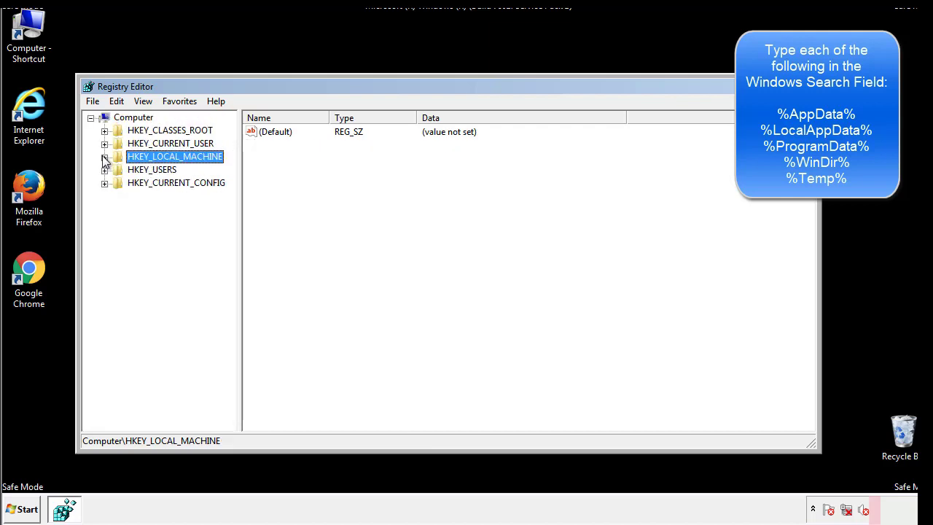
Step: Expand HKEY_CURRENT_USER\Software\Microsoft\Windows\CurrentVersion and open its Run key
{"action": "left_click", "coordinate": [104, 143]}
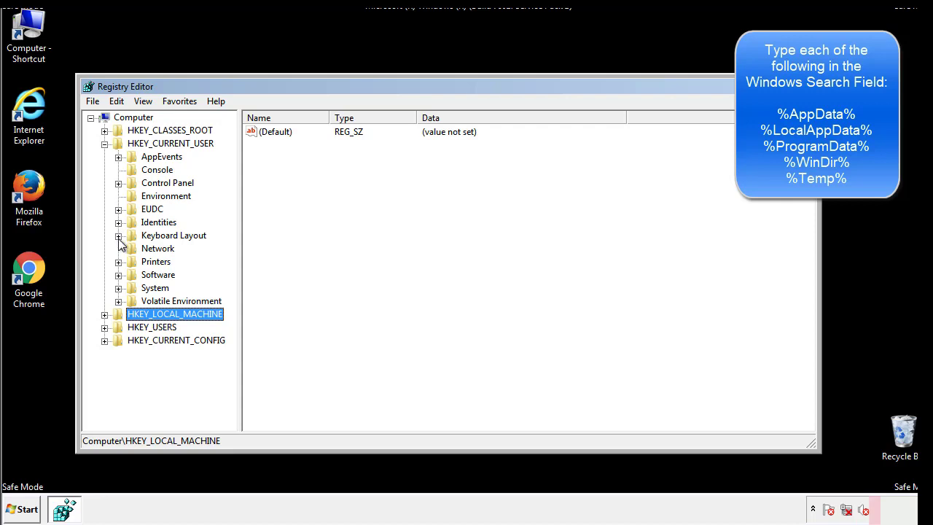
{"action": "left_click", "coordinate": [118, 274]}
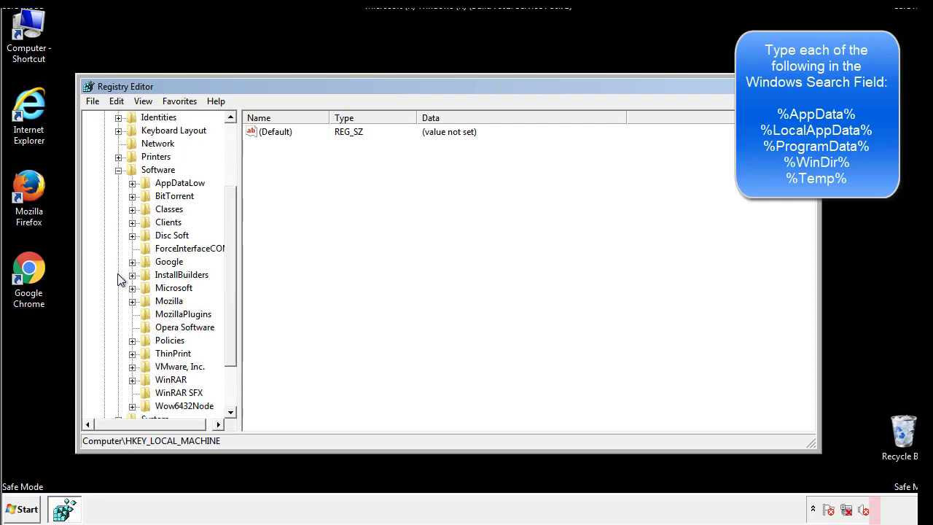
{"action": "left_click_drag", "start_coordinate": [228, 264], "coordinate": [229, 278]}
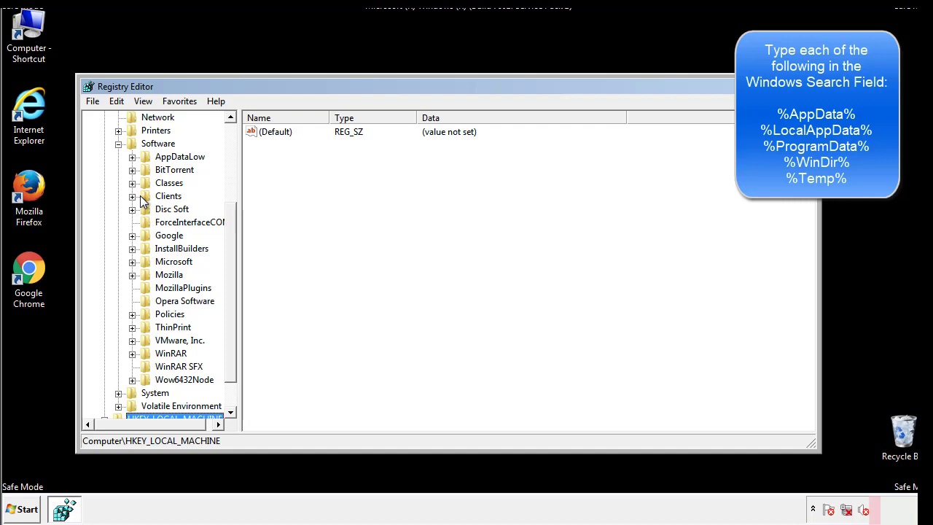
{"action": "left_click", "coordinate": [131, 267]}
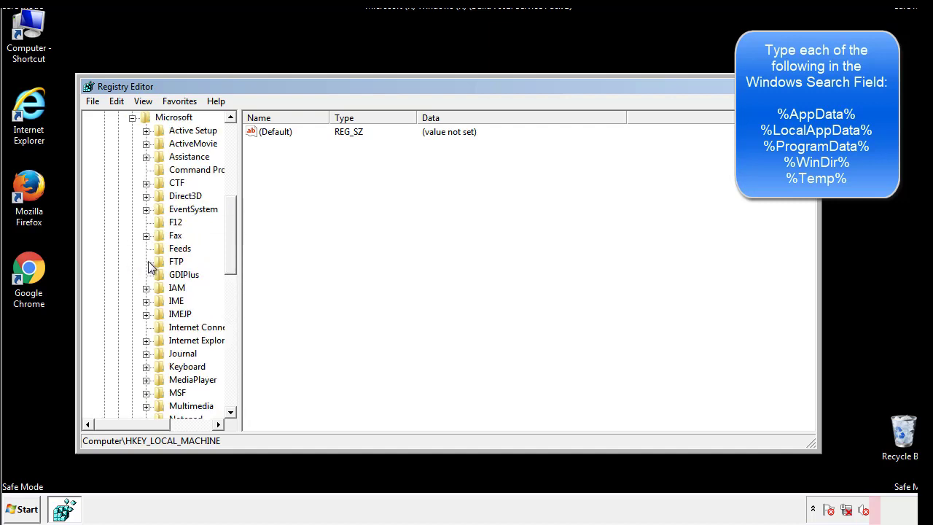
{"action": "left_click_drag", "start_coordinate": [229, 212], "coordinate": [232, 309]}
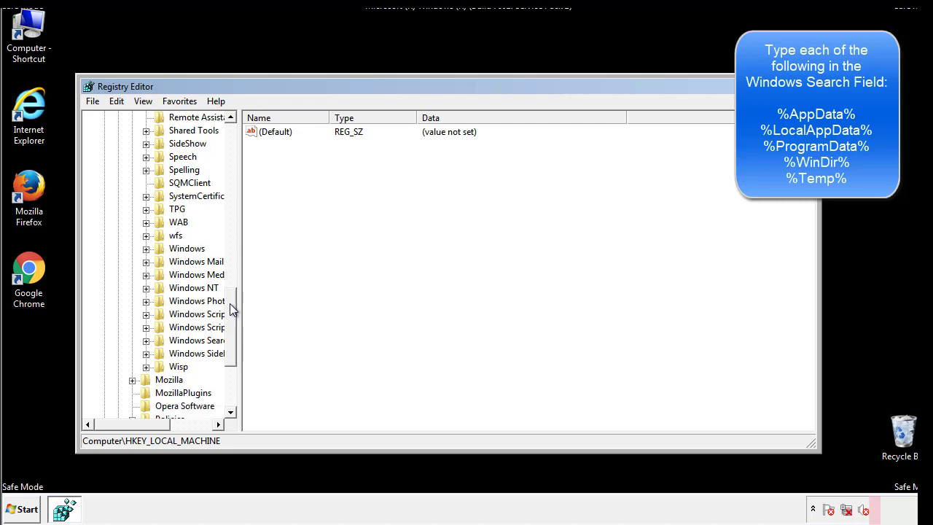
{"action": "left_click", "coordinate": [145, 248]}
{"action": "left_click", "coordinate": [161, 262]}
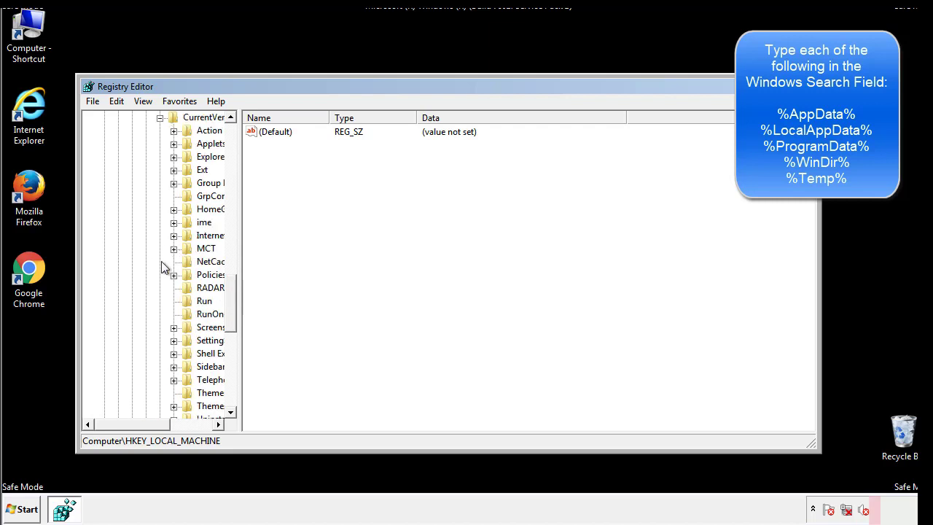
{"action": "left_click_drag", "start_coordinate": [140, 428], "coordinate": [164, 425]}
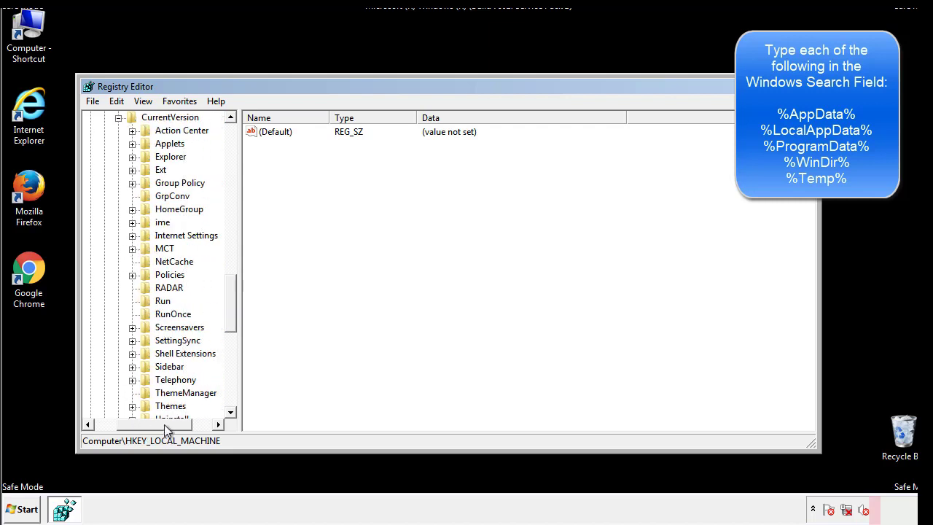
{"action": "left_click", "coordinate": [160, 299]}
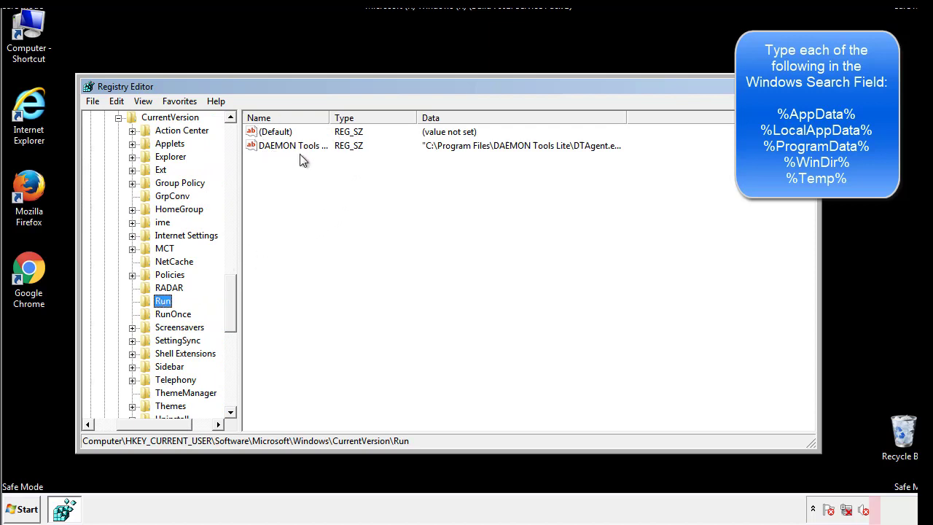
Step: Review the Run values, finding only DAEMON Tools Lite, then collapse the Windows key
{"action": "left_click", "coordinate": [398, 170]}
{"action": "left_click_drag", "start_coordinate": [272, 212], "coordinate": [290, 172]}
{"action": "left_click_drag", "start_coordinate": [154, 422], "coordinate": [136, 424]}
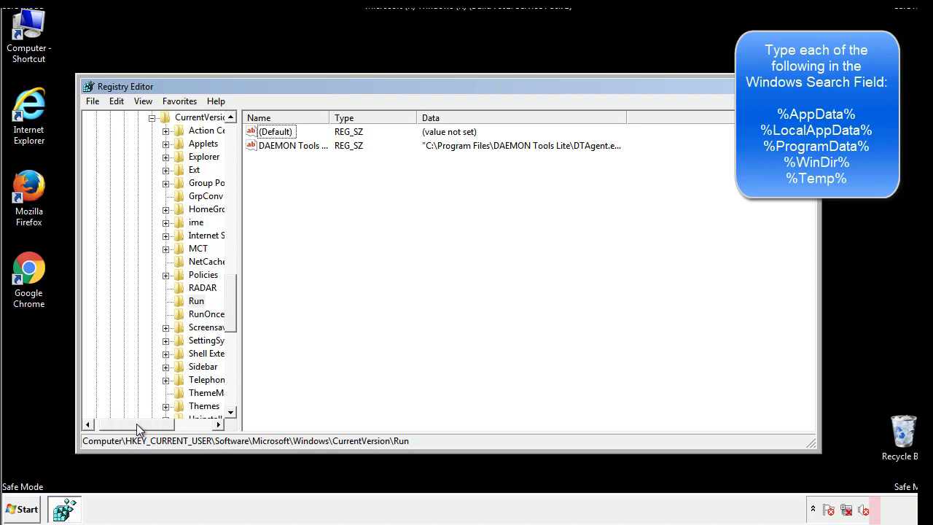
{"action": "left_click_drag", "start_coordinate": [234, 320], "coordinate": [230, 309]}
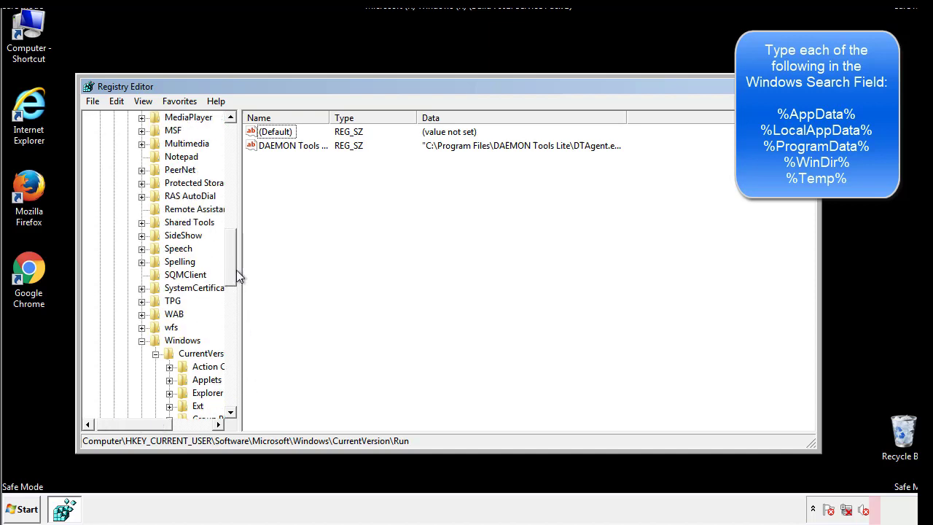
{"action": "left_click", "coordinate": [142, 340]}
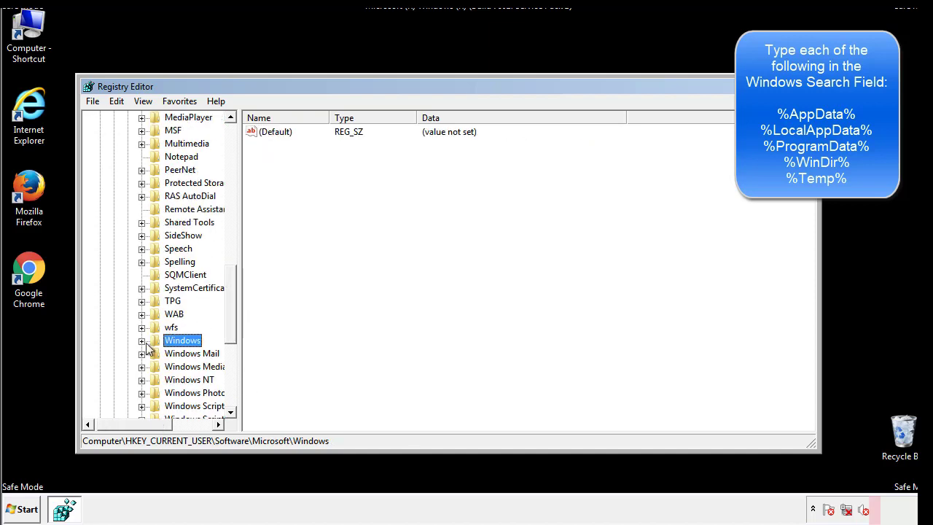
Step: Search the registry for '%tem' using Edit > Find
{"action": "left_click_drag", "start_coordinate": [234, 324], "coordinate": [235, 180]}
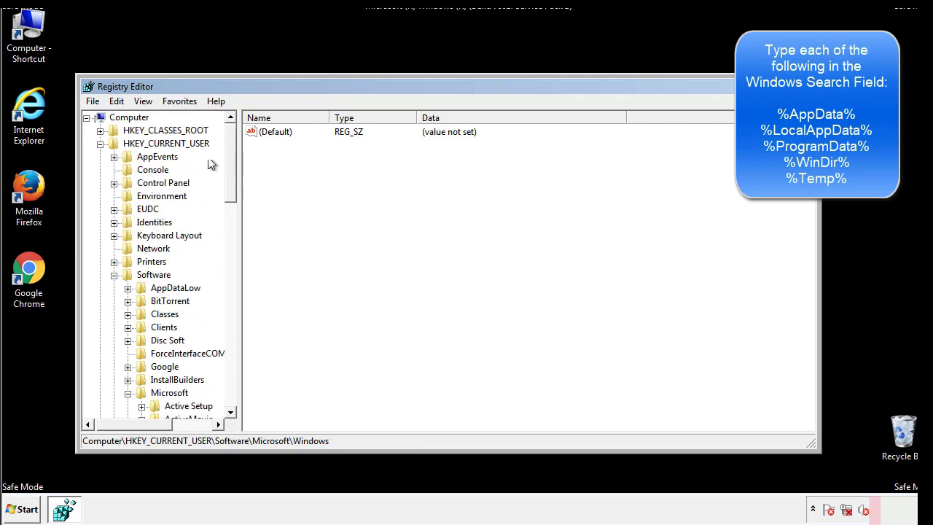
{"action": "left_click", "coordinate": [121, 102]}
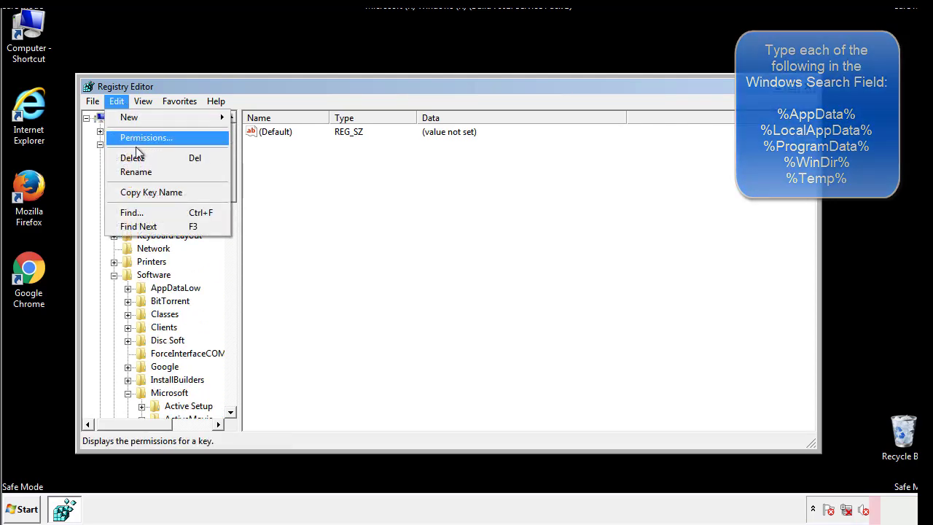
{"action": "left_click", "coordinate": [123, 212]}
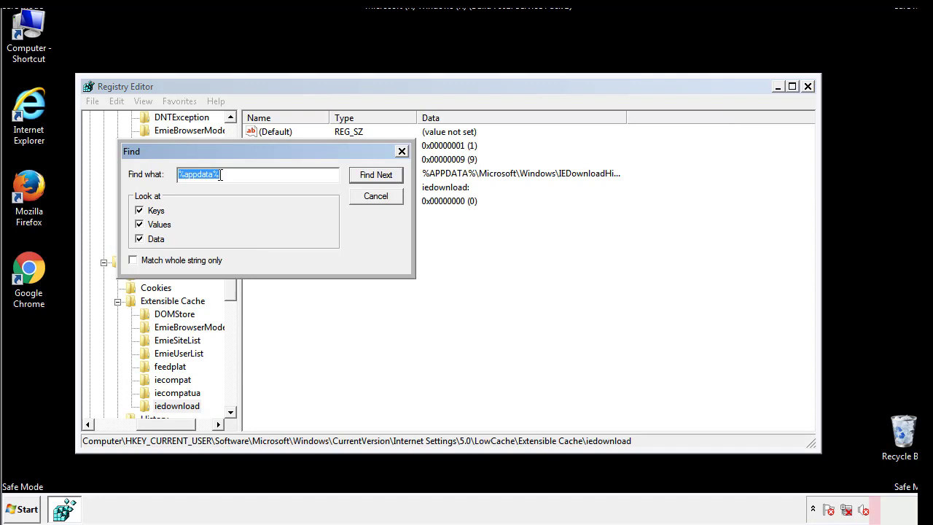
{"action": "type", "text": "%temp%"}
{"action": "key", "text": "Return"}
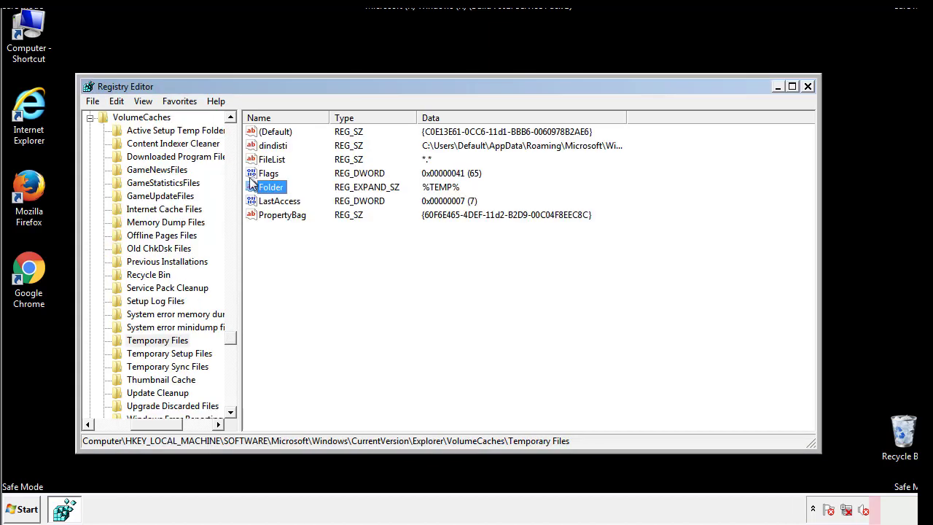
Step: Delete all seven values under VolumeCaches\Temporary Files, including dindisti, leaving (Default)
{"action": "left_click", "coordinate": [383, 255]}
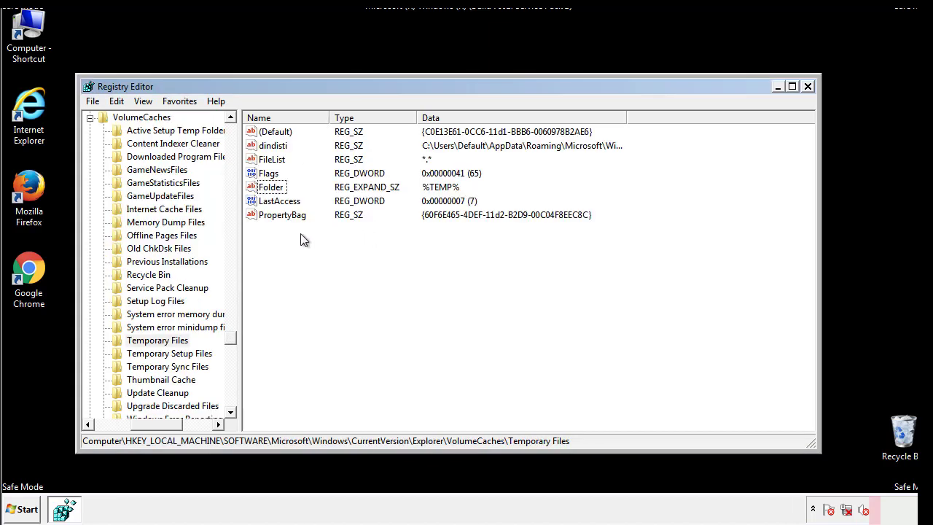
{"action": "left_click_drag", "start_coordinate": [301, 240], "coordinate": [266, 132]}
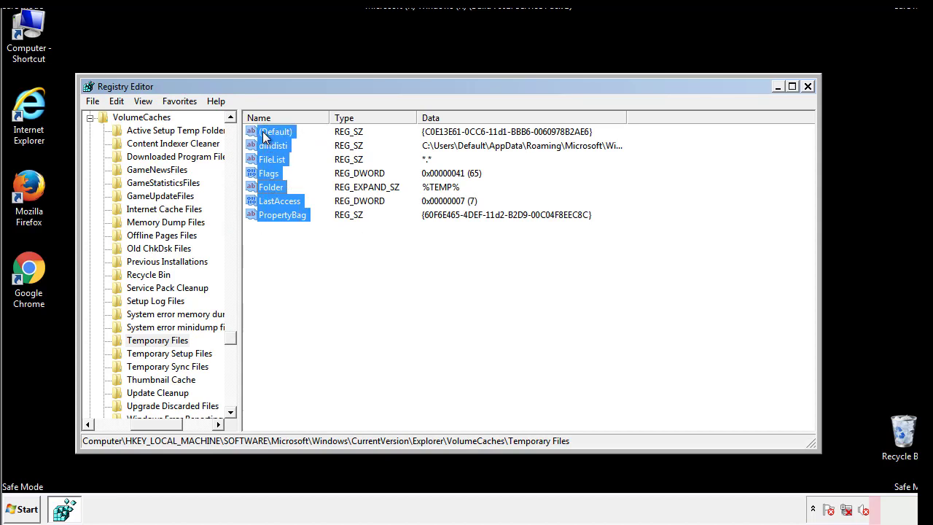
{"action": "right_click", "coordinate": [266, 136]}
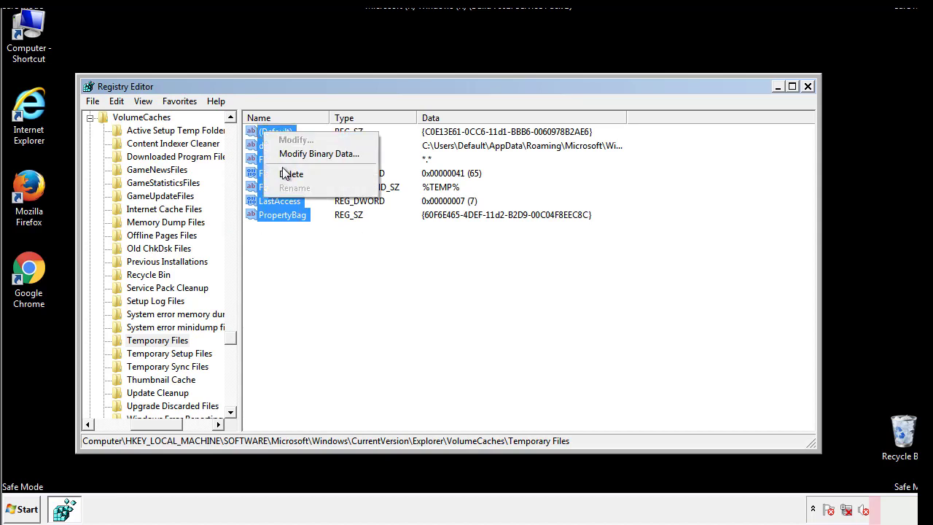
{"action": "left_click", "coordinate": [284, 174]}
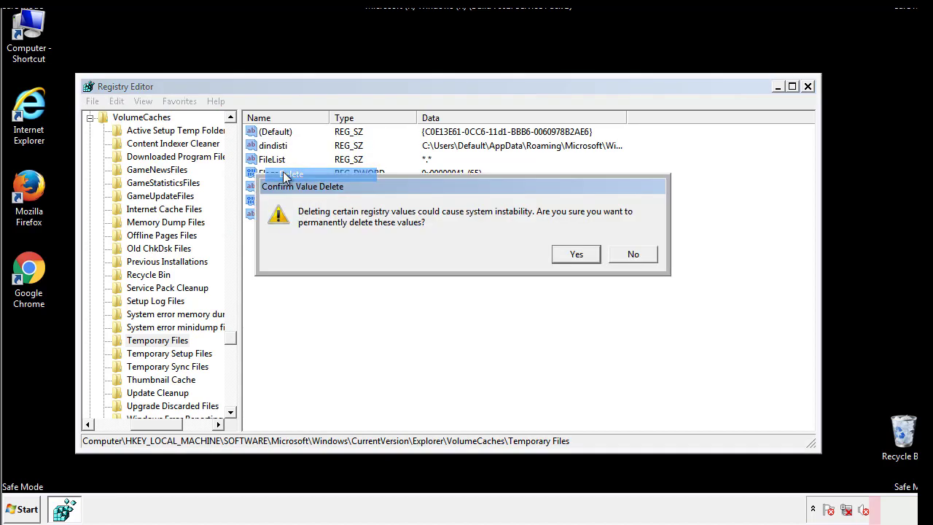
{"action": "left_click", "coordinate": [576, 254]}
{"action": "left_click", "coordinate": [325, 179]}
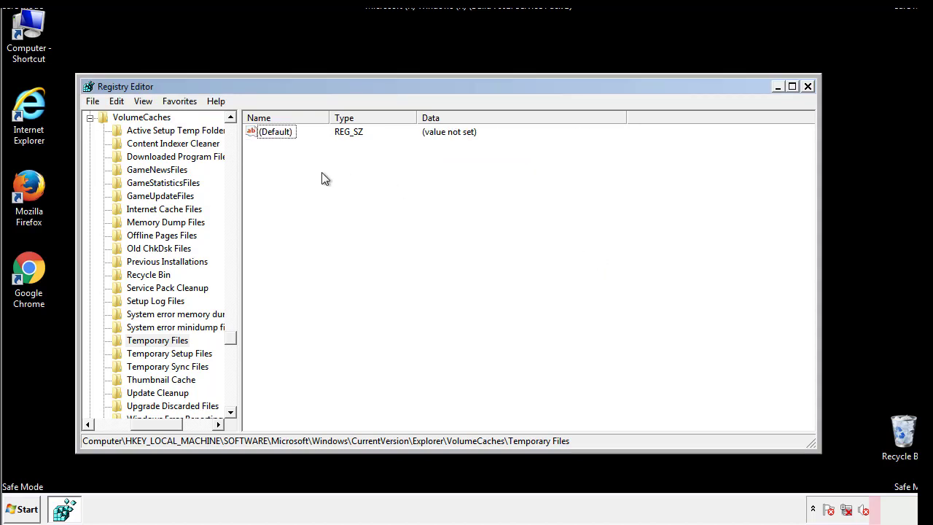
Step: Close Registry Editor and launch msconfig from the Start search
{"action": "left_click", "coordinate": [808, 86]}
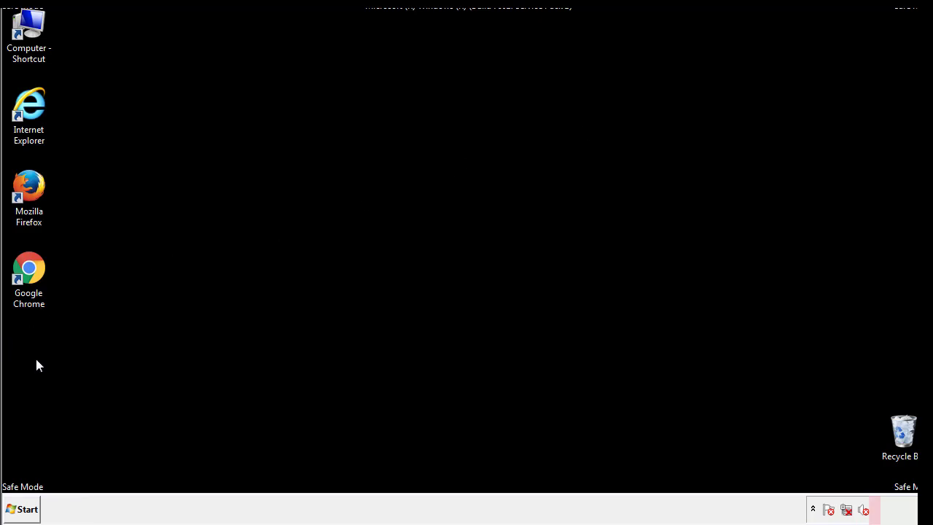
{"action": "left_click", "coordinate": [18, 509]}
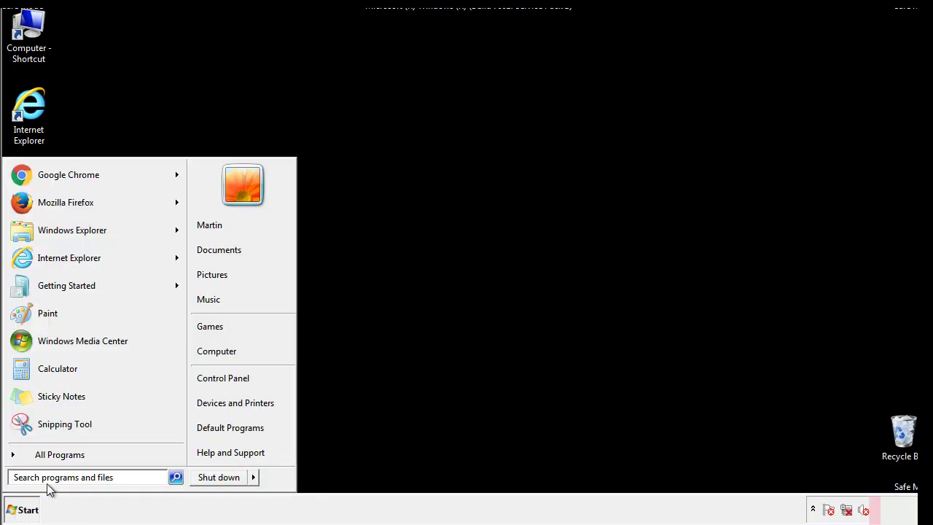
{"action": "type", "text": "mscon"}
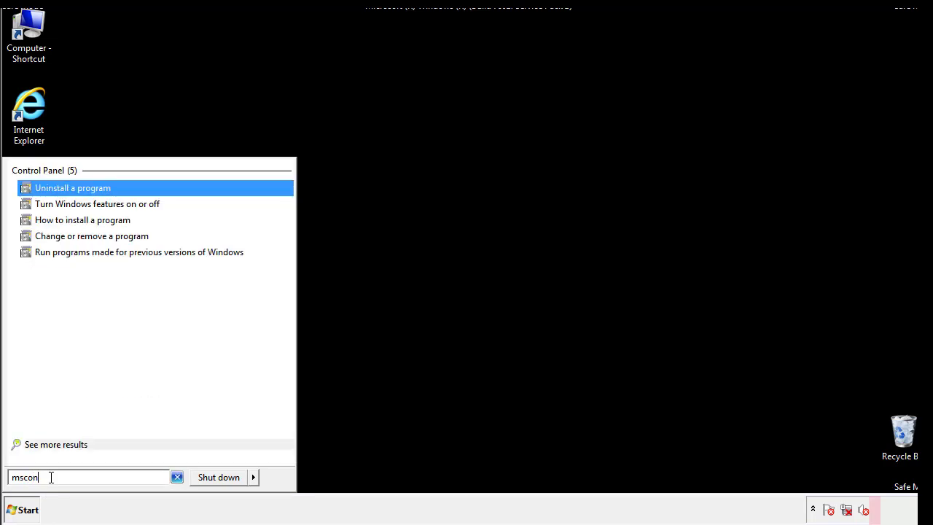
{"action": "type", "text": "fgi"}
{"action": "key", "text": "BackSpace"}
{"action": "key", "text": "BackSpace"}
{"action": "type", "text": "ig"}
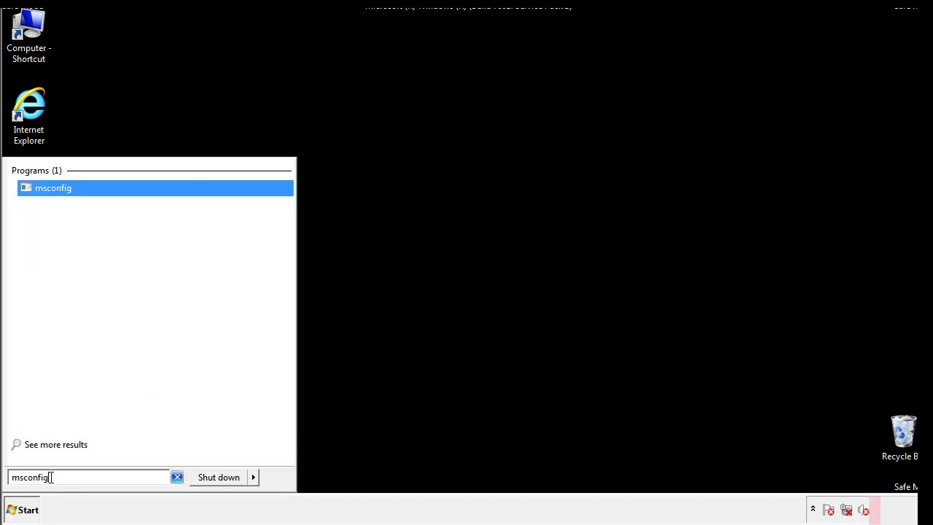
{"action": "key", "text": "Return"}
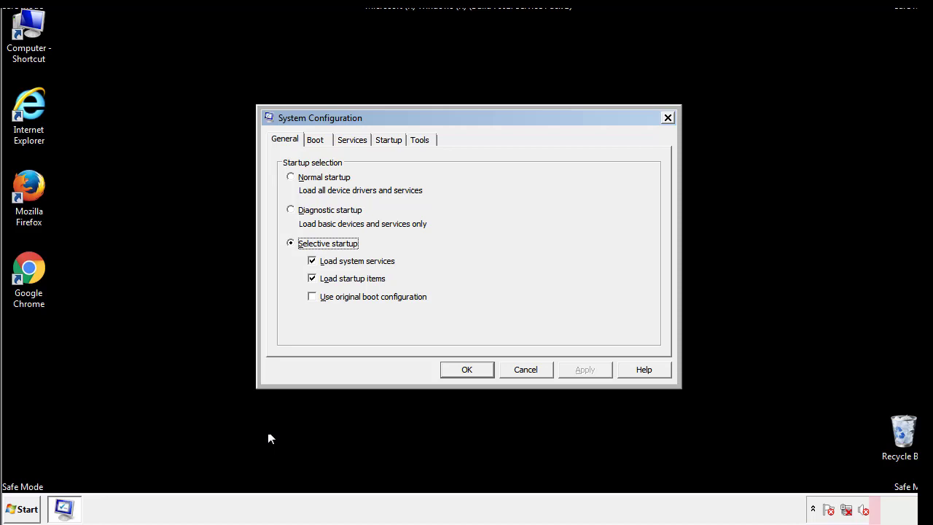
Step: Clear Safe boot on the Boot tab, apply and confirm, then restart Windows
{"action": "left_click", "coordinate": [316, 138]}
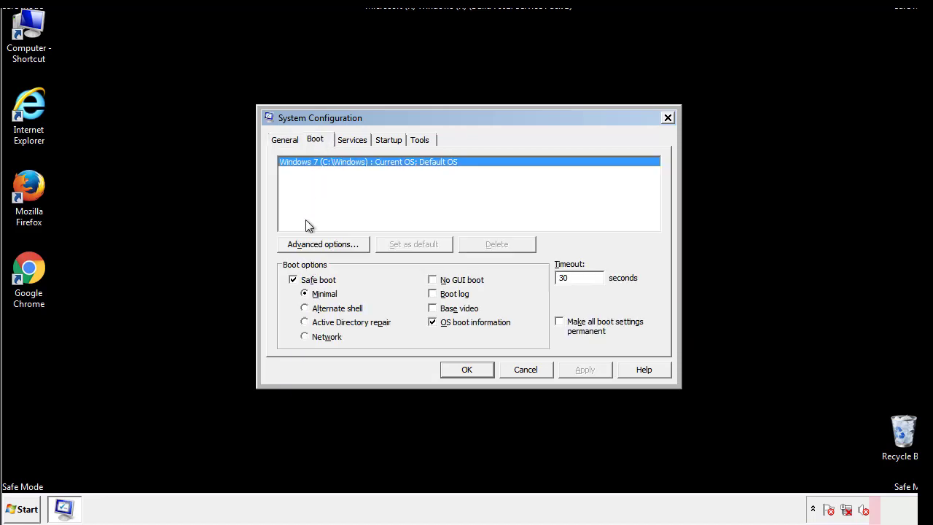
{"action": "left_click", "coordinate": [295, 282]}
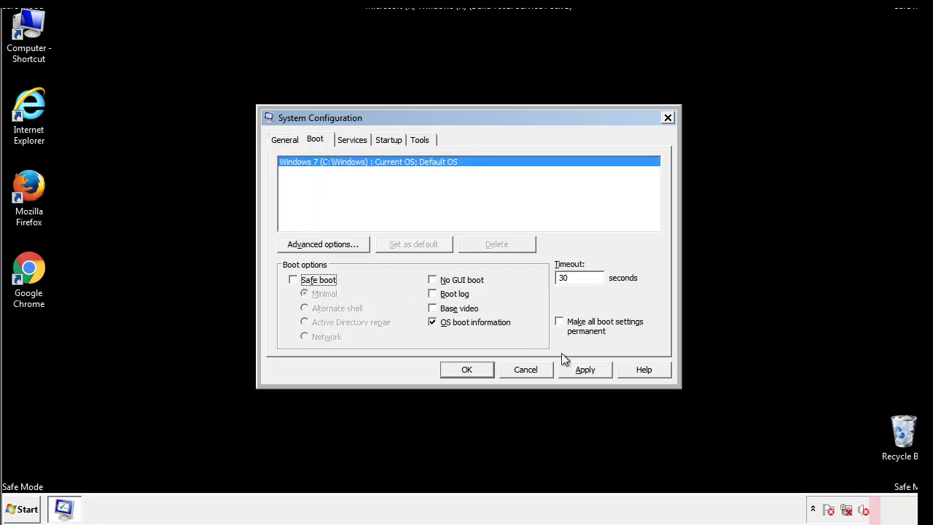
{"action": "left_click", "coordinate": [588, 369]}
{"action": "left_click", "coordinate": [467, 370]}
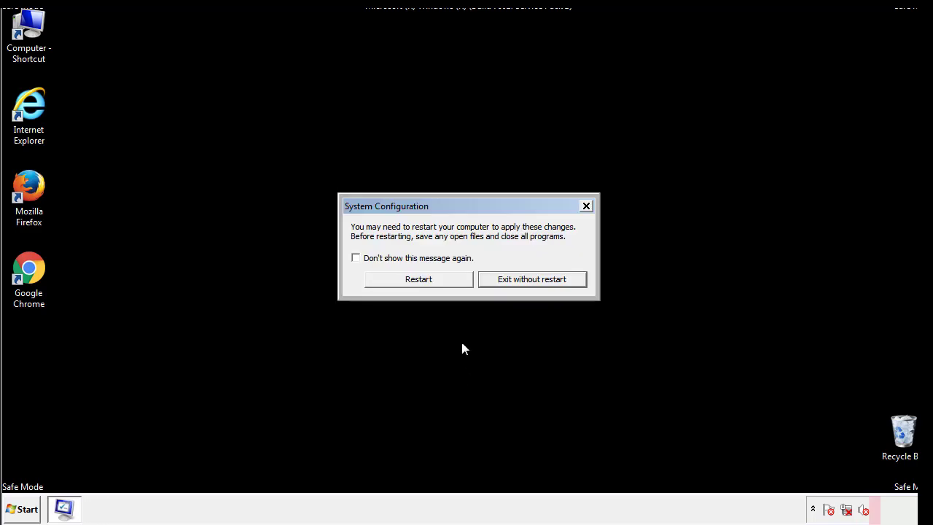
{"action": "left_click", "coordinate": [431, 284]}
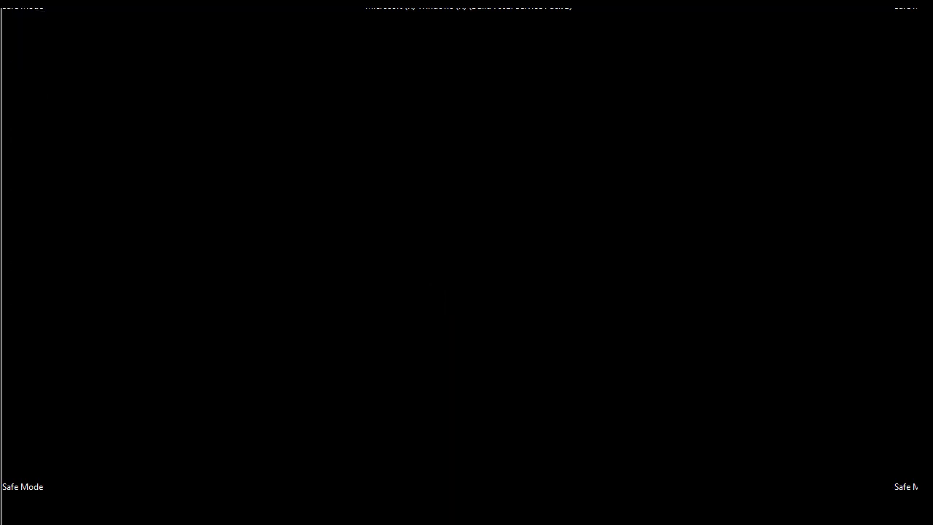